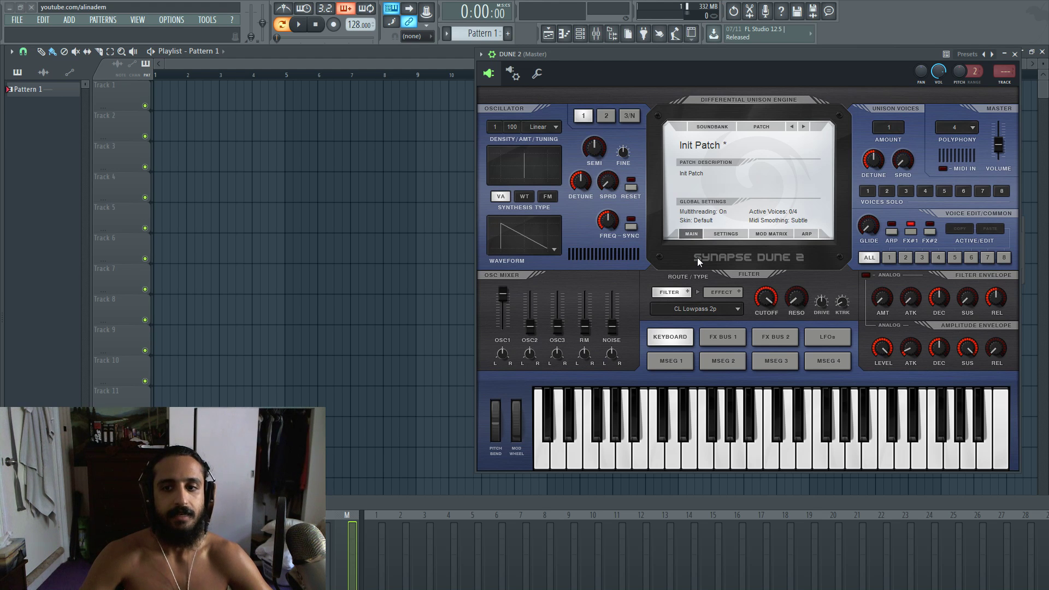
Reorder Dune 2's FX Bus 2 chain so Reverb comes before Chorus
left_click(722, 344)
left_click(768, 334)
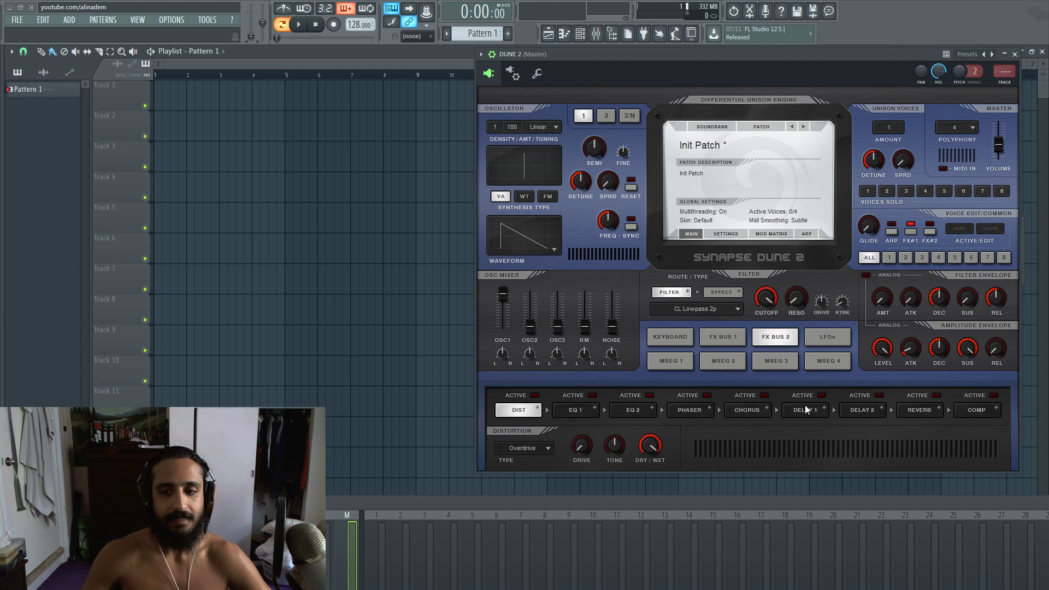
left_click_drag(746, 408, 856, 413)
left_click(900, 409)
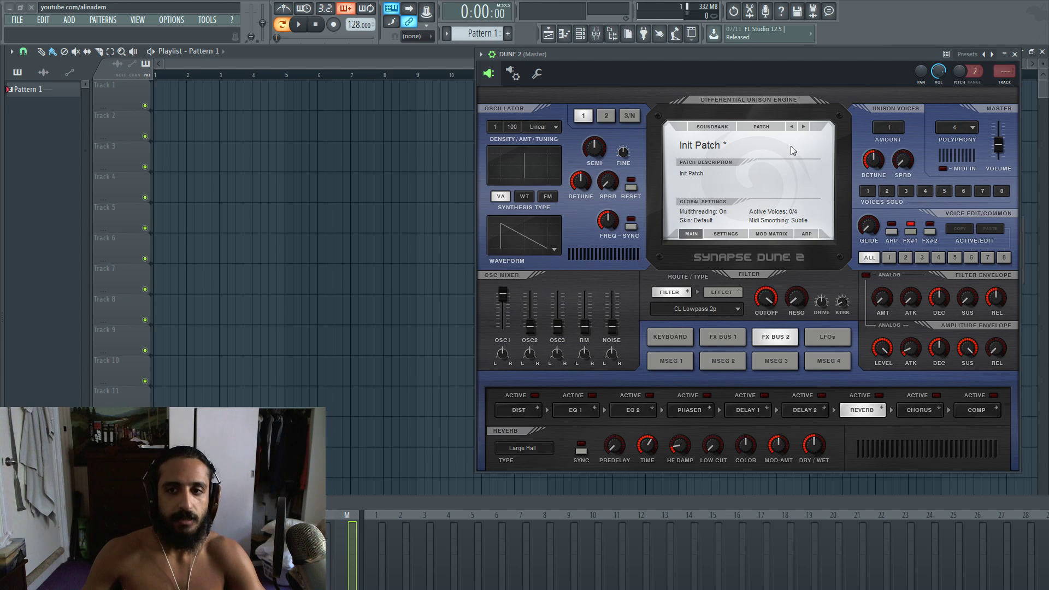
Reset Dune 2 to an initialized patch from the PATCH menu
left_click(761, 126)
left_click(758, 124)
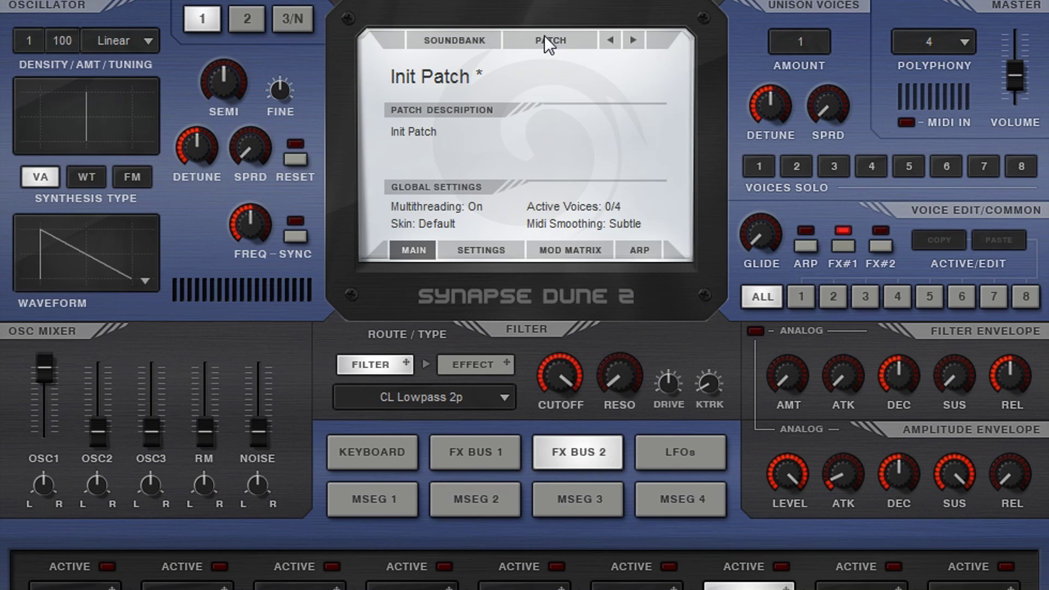
left_click(545, 36)
left_click(572, 222)
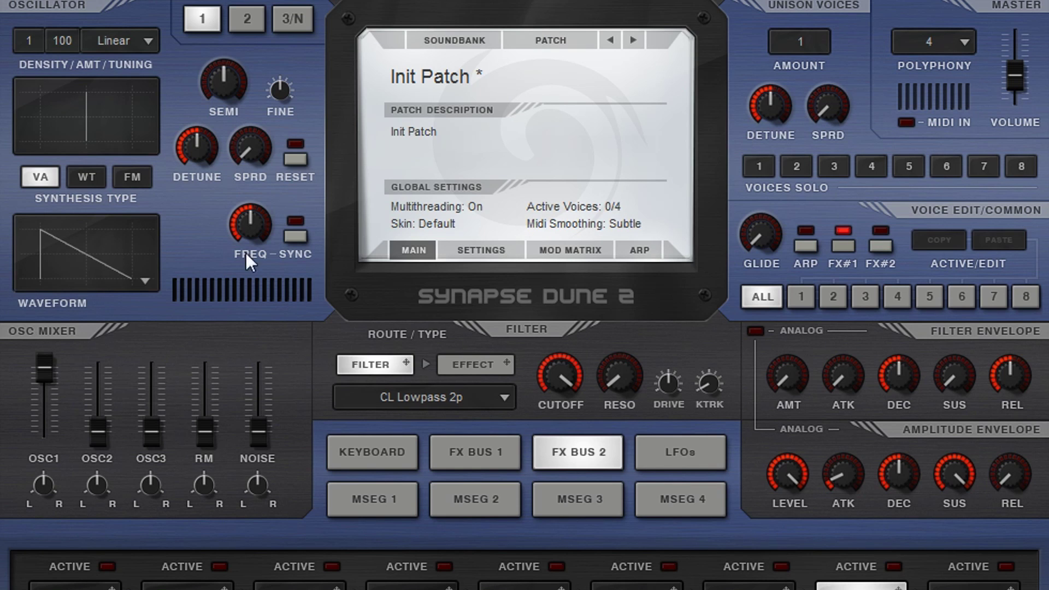
Turn OSC1 down, raise NOISE to about 60%, and set noise high-pass to 319 Hz
left_click_drag(55, 367, 58, 388)
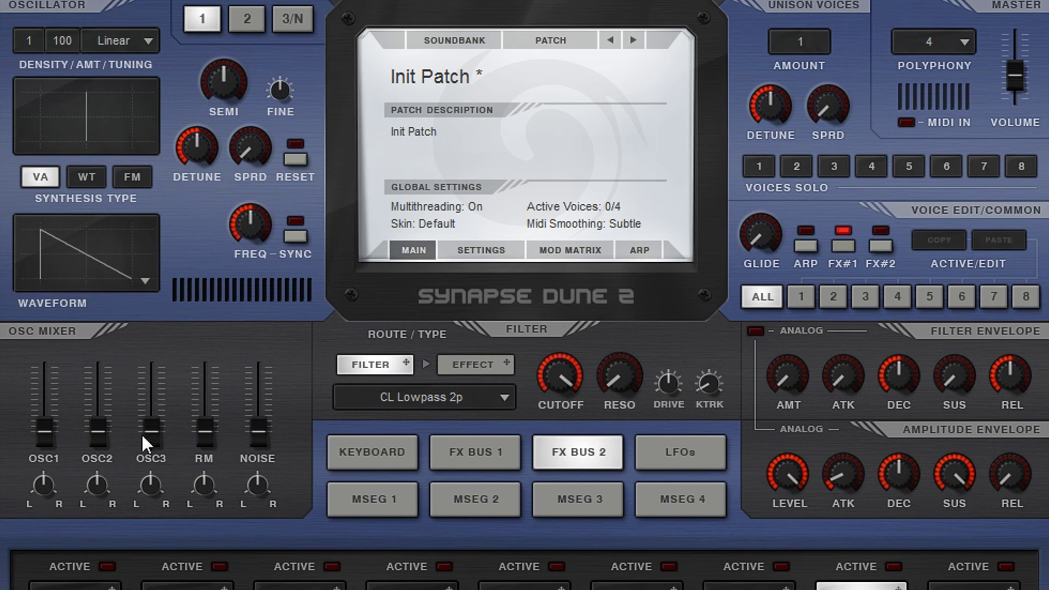
left_click_drag(256, 432, 271, 391)
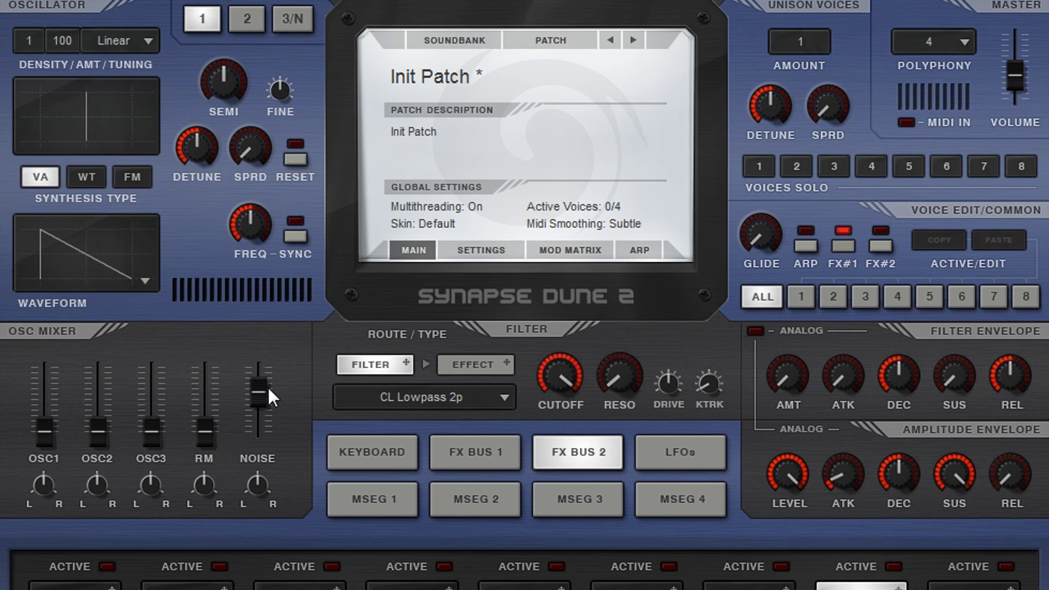
left_click(298, 18)
left_click_drag(174, 243, 268, 153)
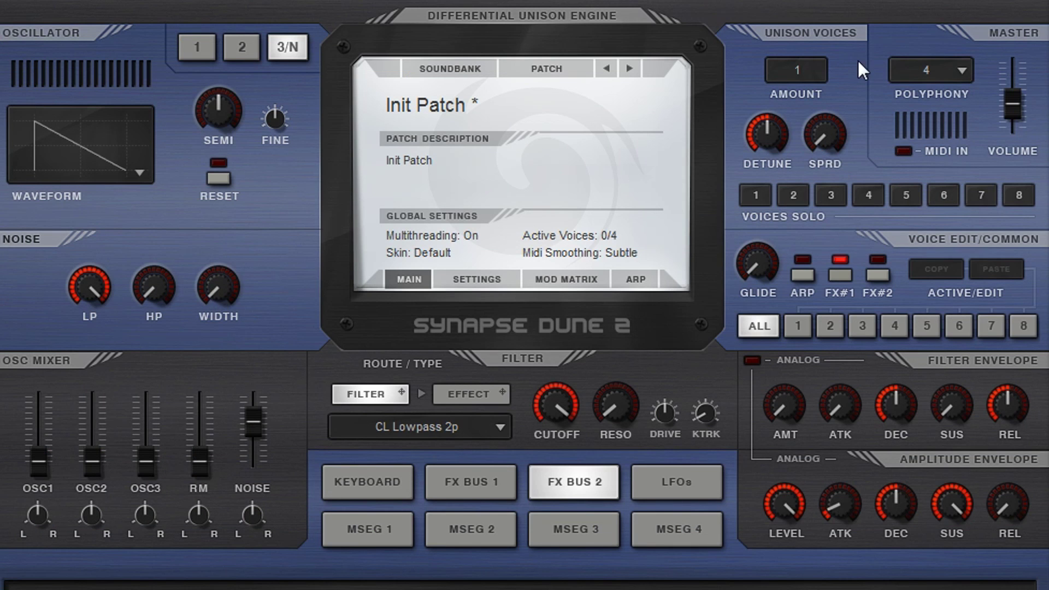
Switch Dune 2's polyphony to Mono and lower the master volume slightly
left_click(923, 66)
left_click(931, 73)
left_click_drag(1012, 104, 1012, 112)
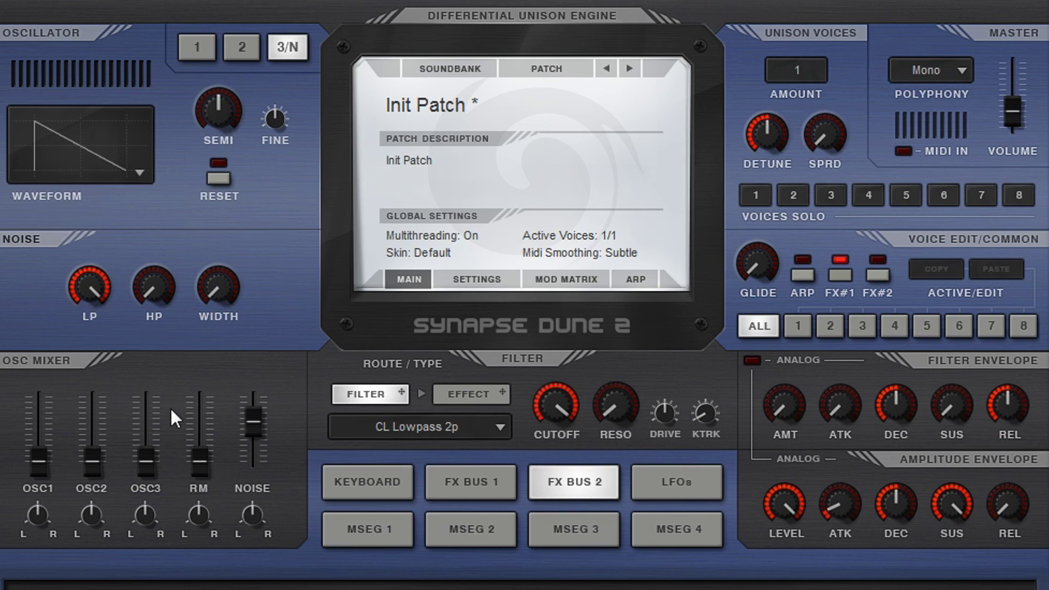
Raise the noise high-pass further and settle the noise width at about 56%
left_click_drag(157, 290, 170, 184)
left_click_drag(218, 294, 224, 189)
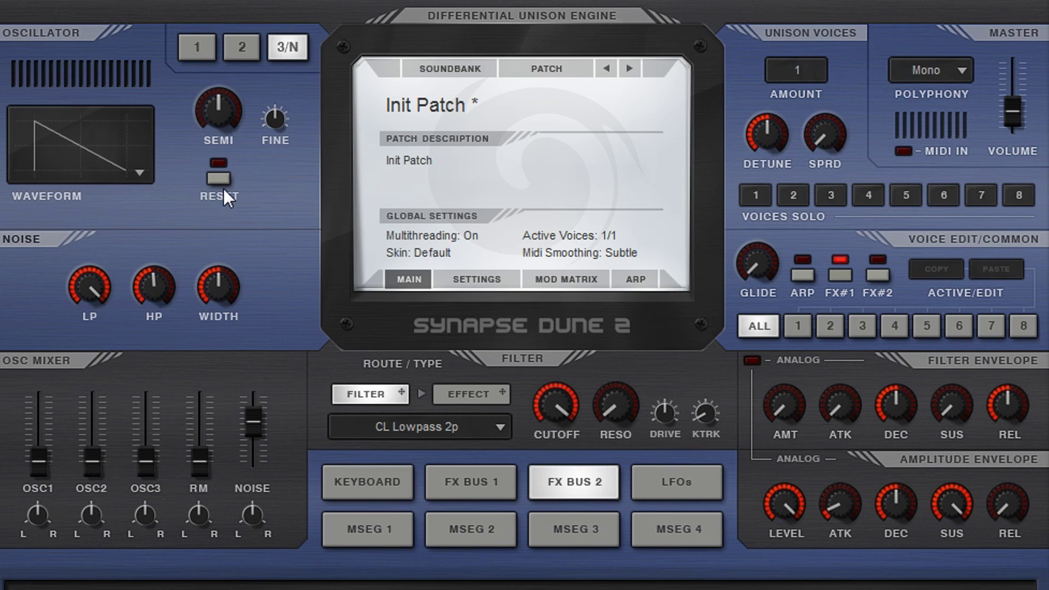
mouse_move(144, 291)
left_mouse_down()
mouse_move(166, 207)
mouse_move(143, 374)
mouse_move(162, 296)
left_mouse_up()
mouse_move(225, 282)
left_click_drag(227, 285, 209, 402)
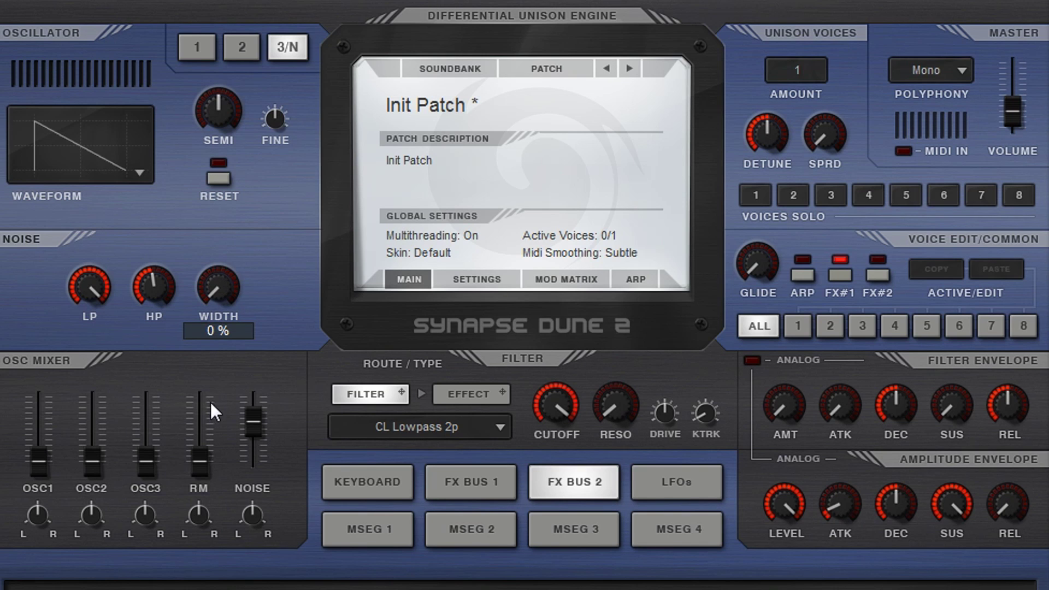
mouse_move(224, 280)
left_click_drag(222, 287, 242, 173)
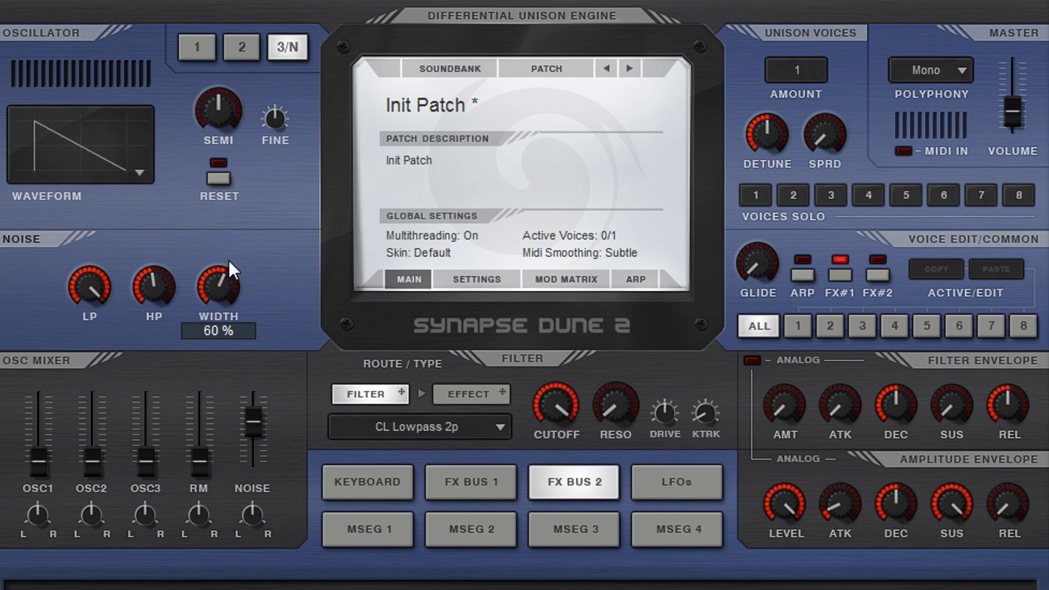
mouse_move(229, 261)
left_mouse_down()
mouse_move(247, 193)
mouse_move(244, 270)
left_mouse_up()
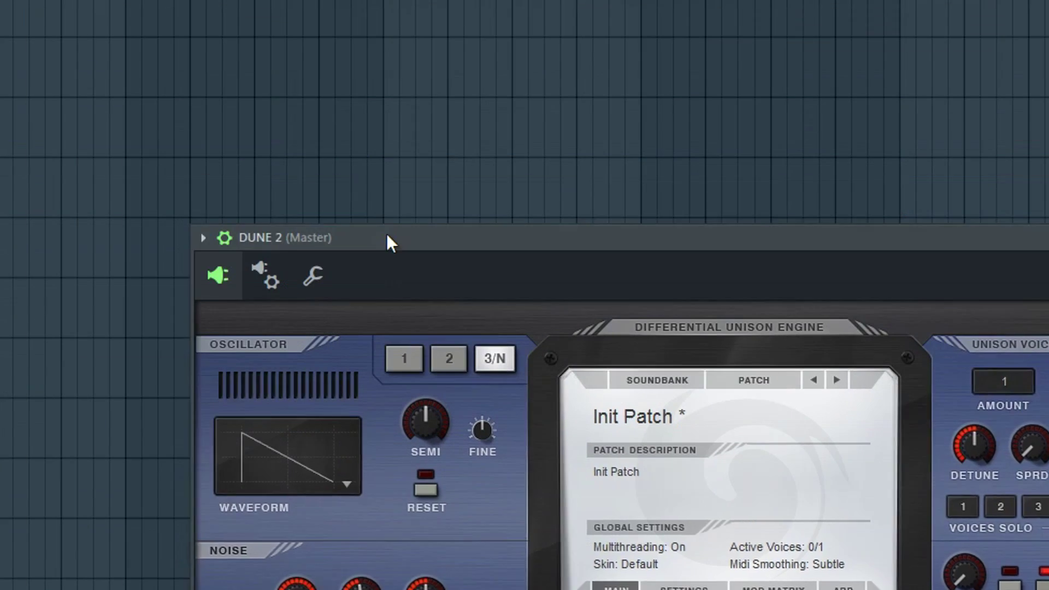
In the channel rack's piano roll, make Dune 2's C5 note exactly one bar long
left_click_drag(386, 234, 483, 292)
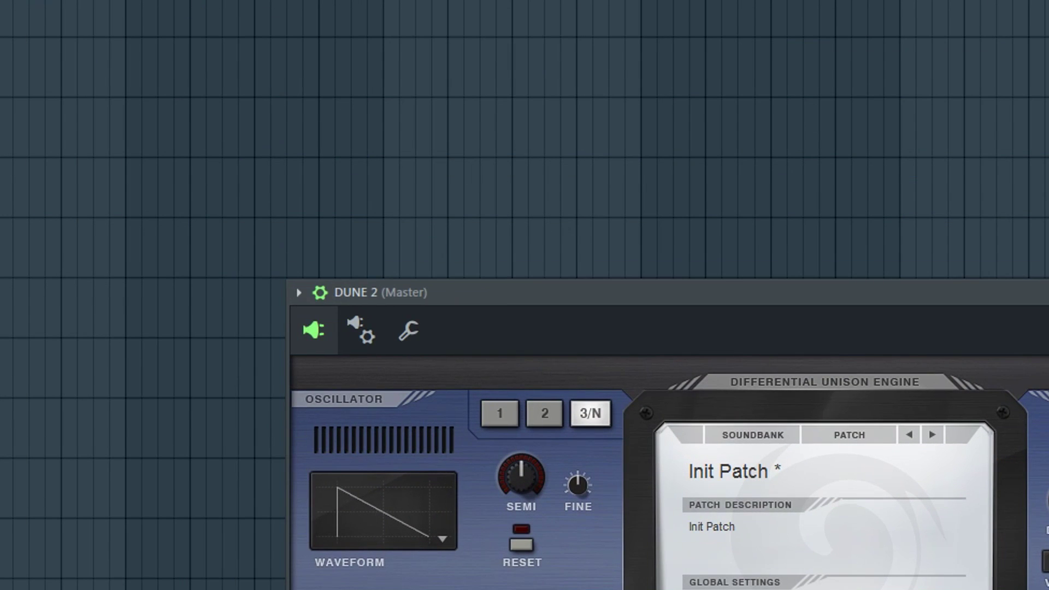
key("F6")
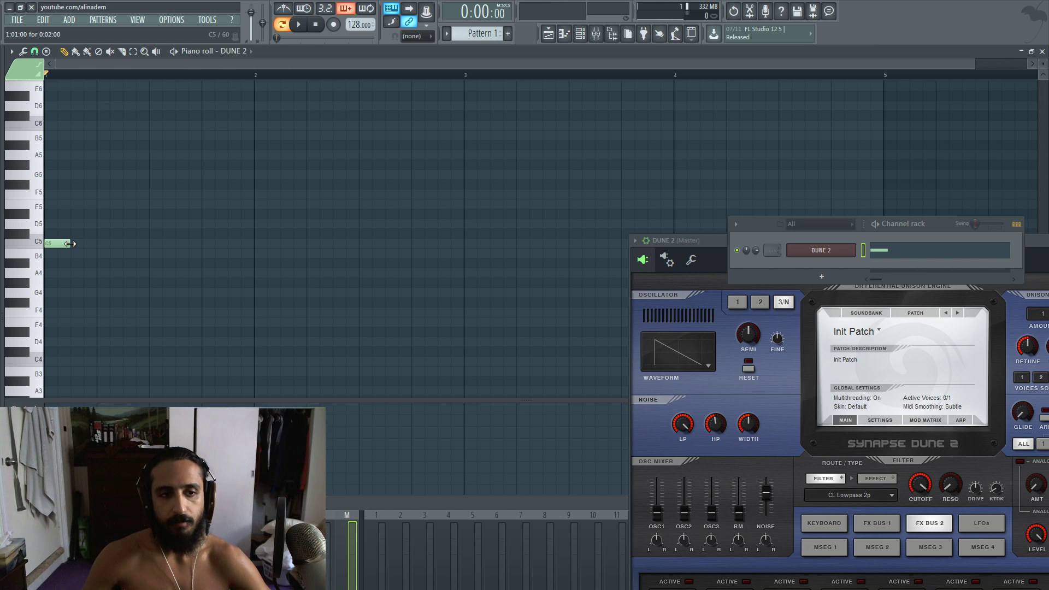
left_click_drag(70, 244, 254, 244)
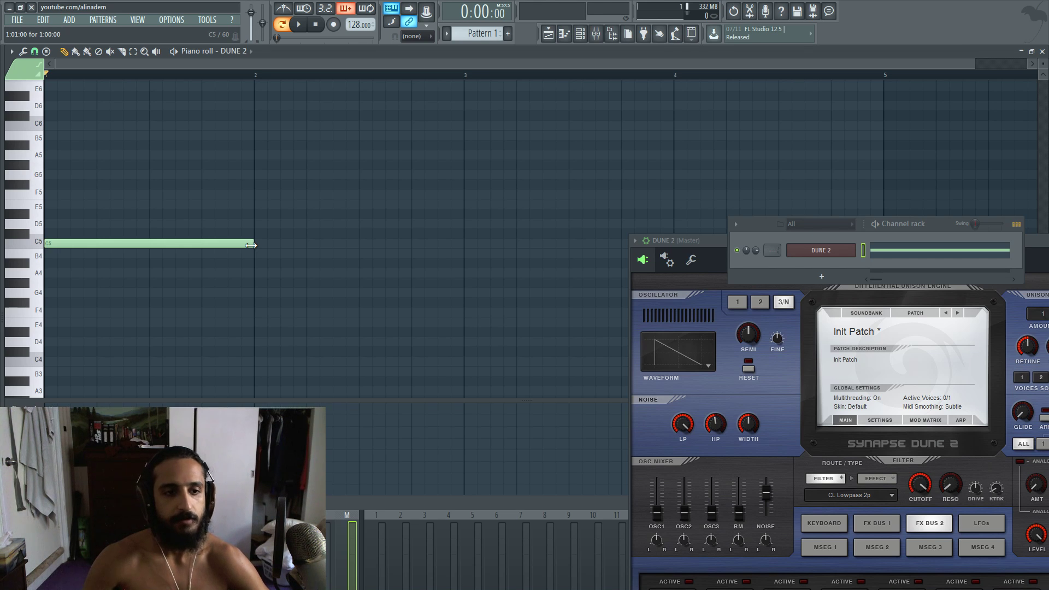
left_click_drag(250, 245, 345, 246)
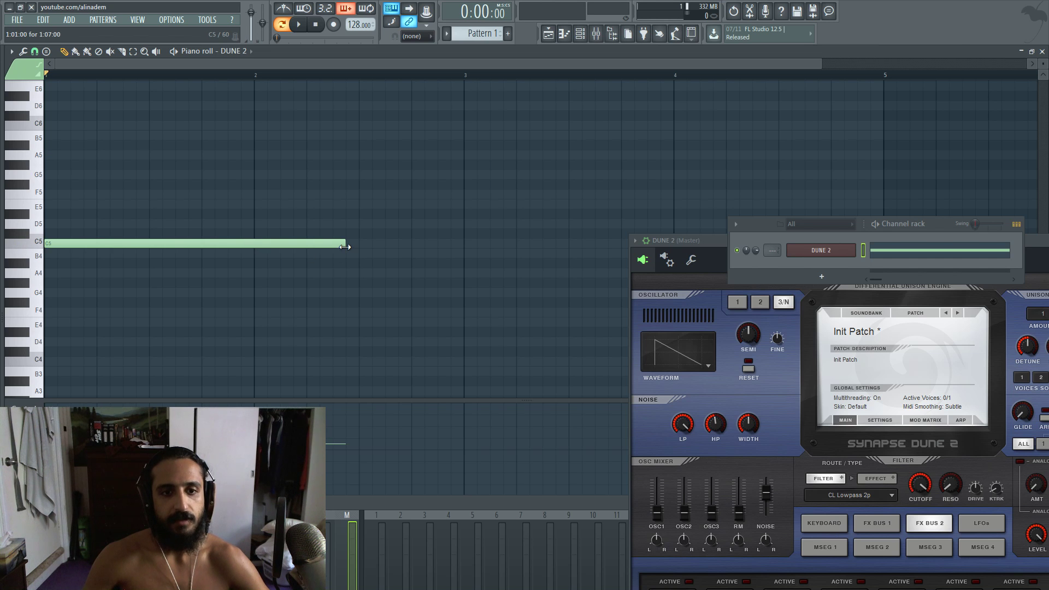
left_click_drag(344, 244, 254, 245)
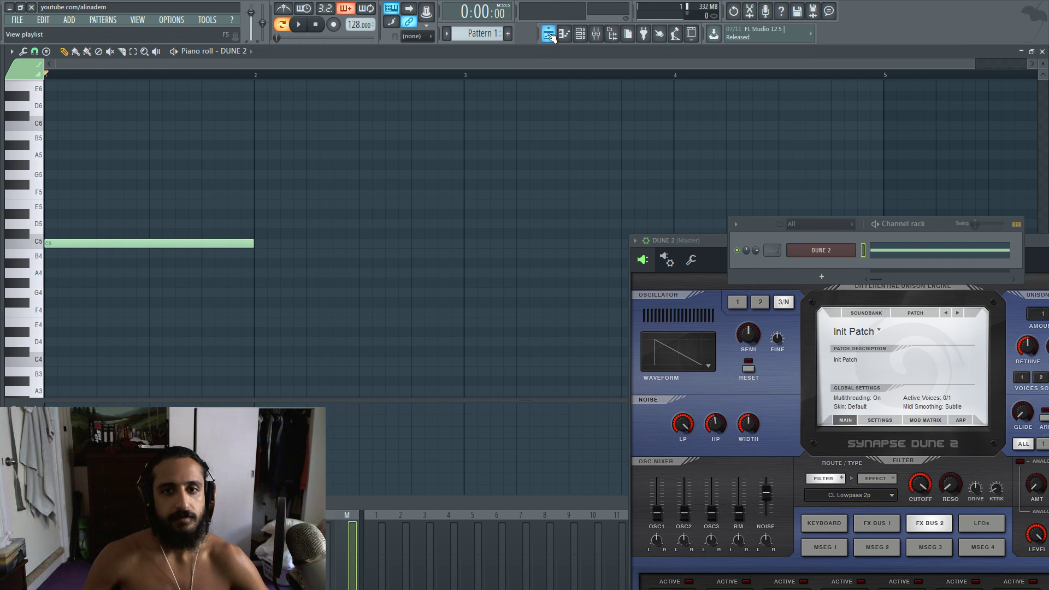
Place Pattern 1 on Track 4 in the Playlist
key("F5")
left_click(362, 182)
left_click_drag(699, 239, 490, 67)
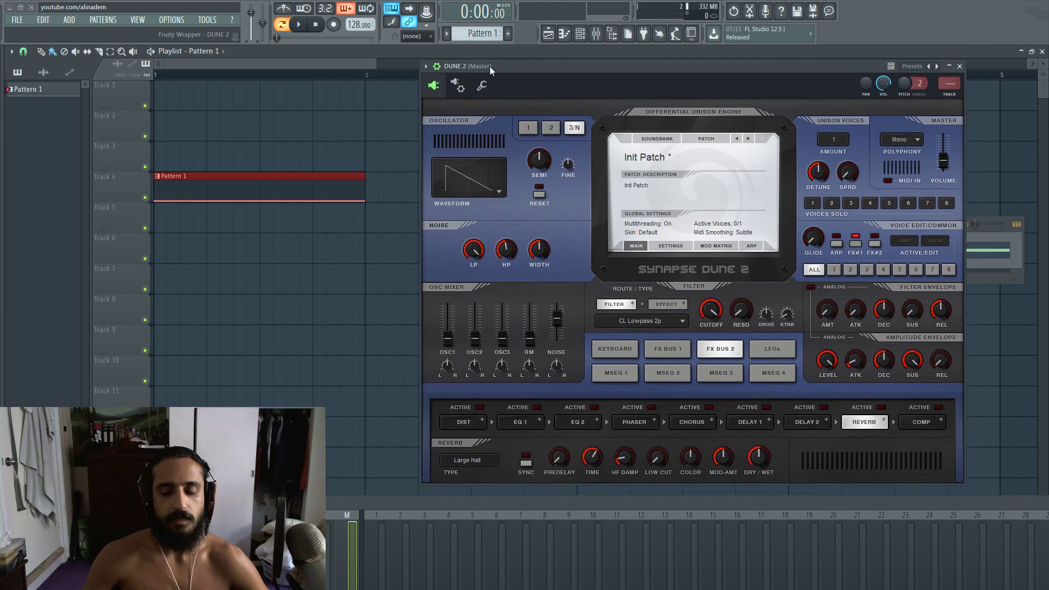
Enable EQ 1 on FX Bus 1: cut lows near 114 Hz, boost highs +4.3 dB at 5695 Hz
left_click(536, 427)
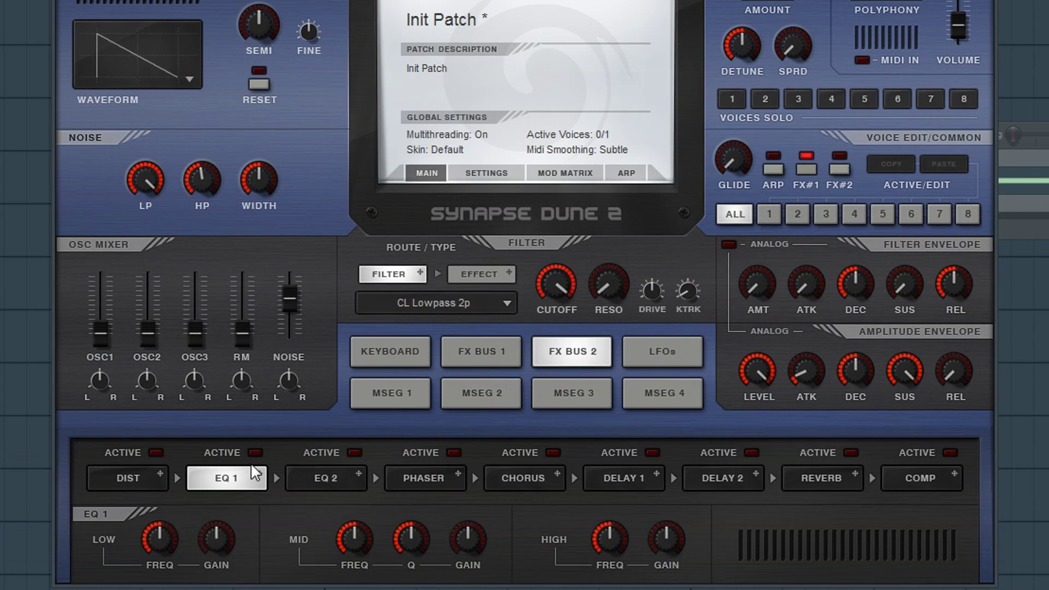
left_click(671, 351)
left_click(226, 479)
left_click(255, 452)
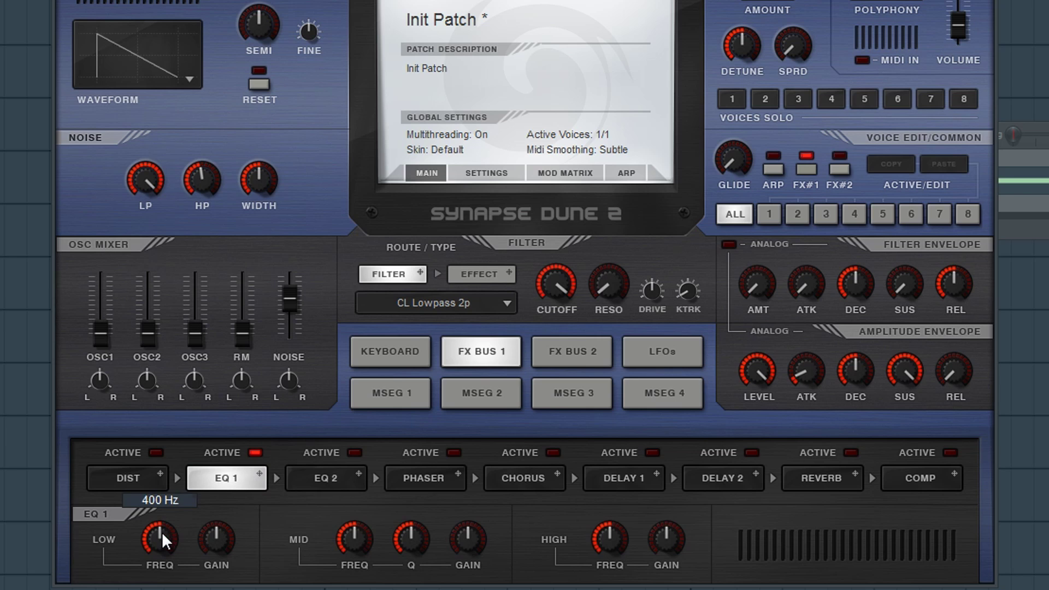
left_click_drag(216, 538, 213, 554)
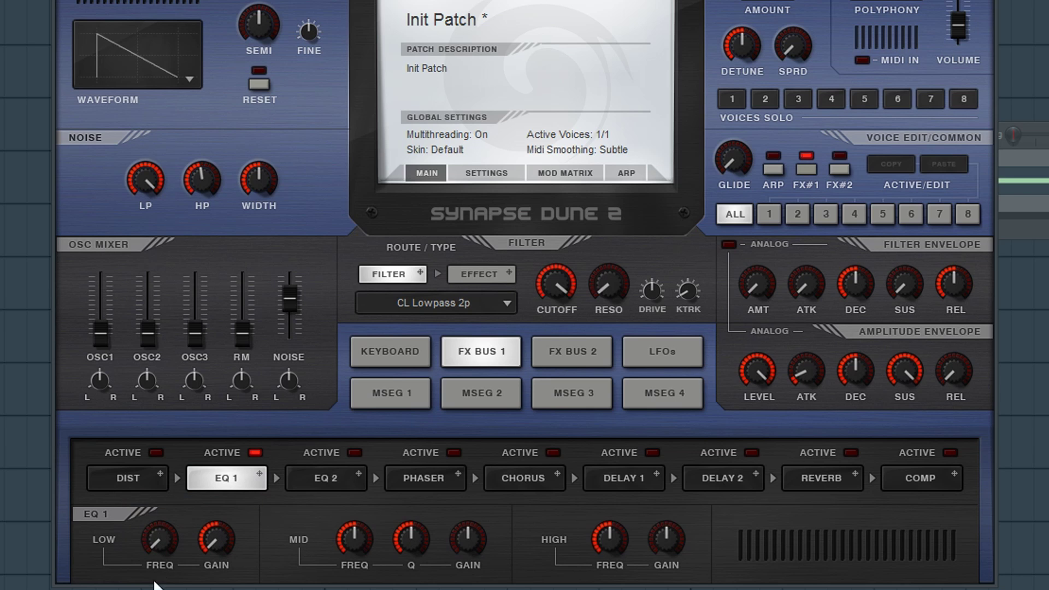
left_click_drag(176, 488, 187, 467)
scroll(617, 530, "up", 3)
mouse_move(621, 530)
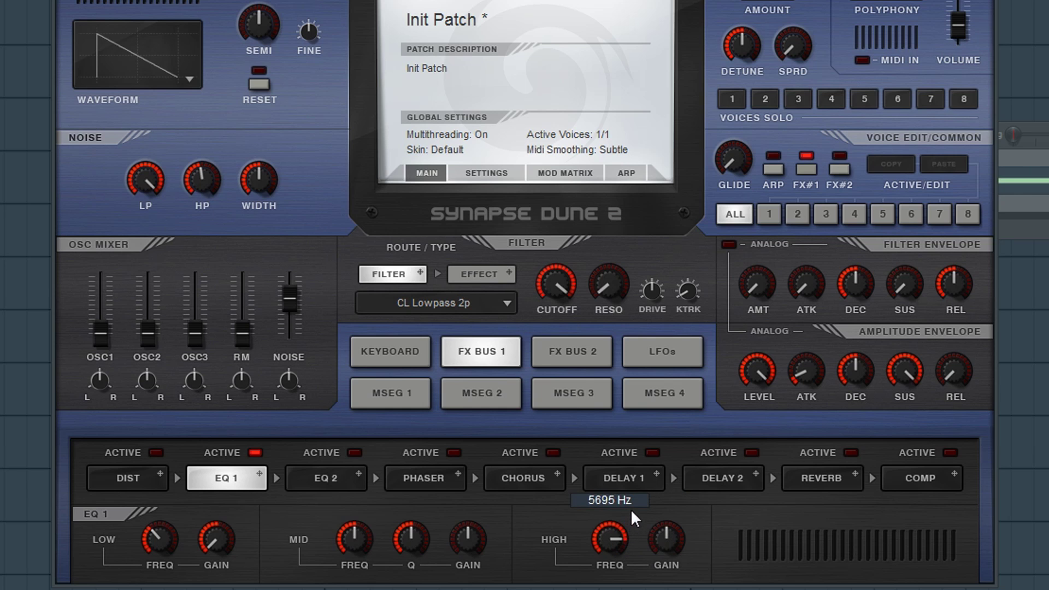
scroll(676, 535, "up", 2)
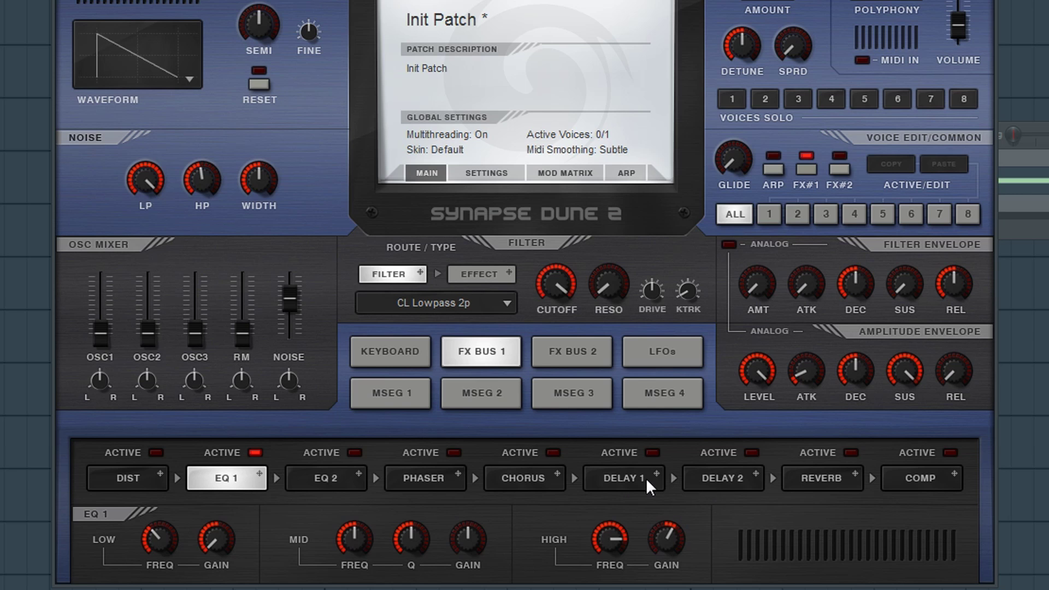
Turn on Reverb in FX Bus 1 and move it ahead of Comp
left_click(842, 481)
left_click(857, 455)
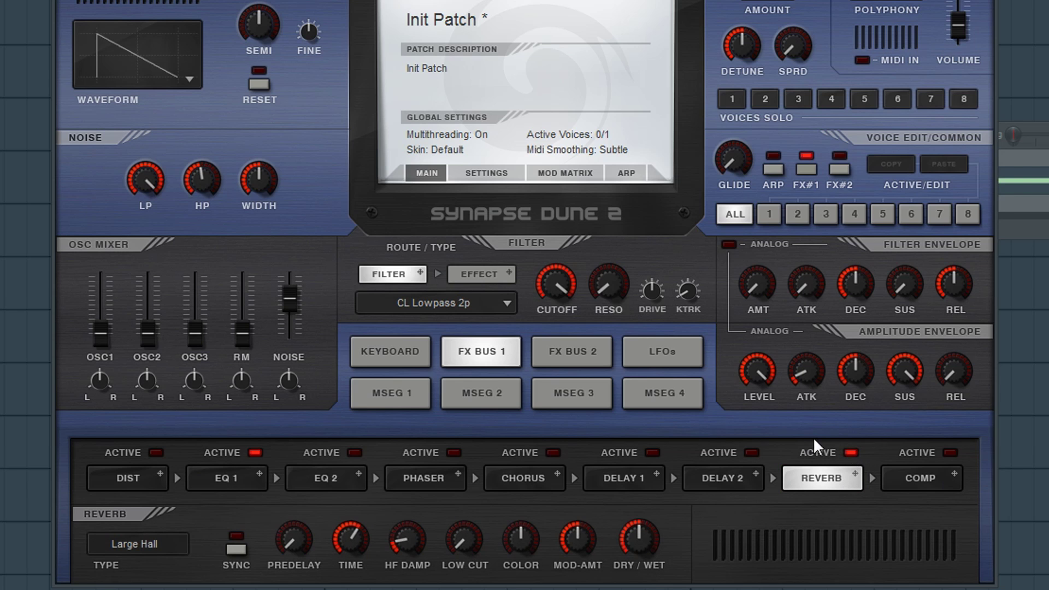
left_click_drag(919, 474, 835, 481)
left_click(907, 482)
left_click(853, 483)
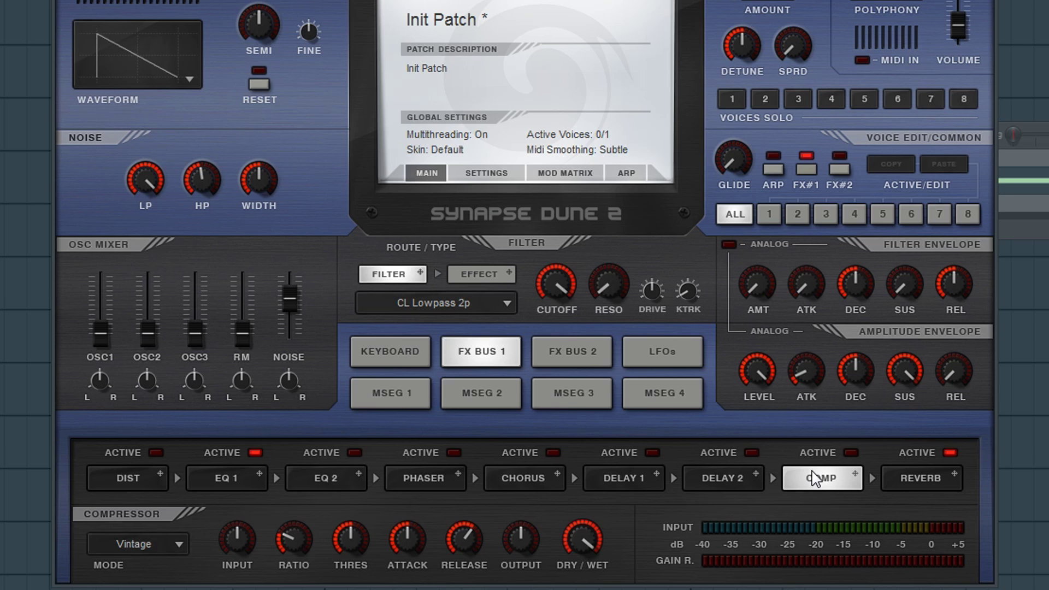
left_click_drag(883, 475, 786, 477)
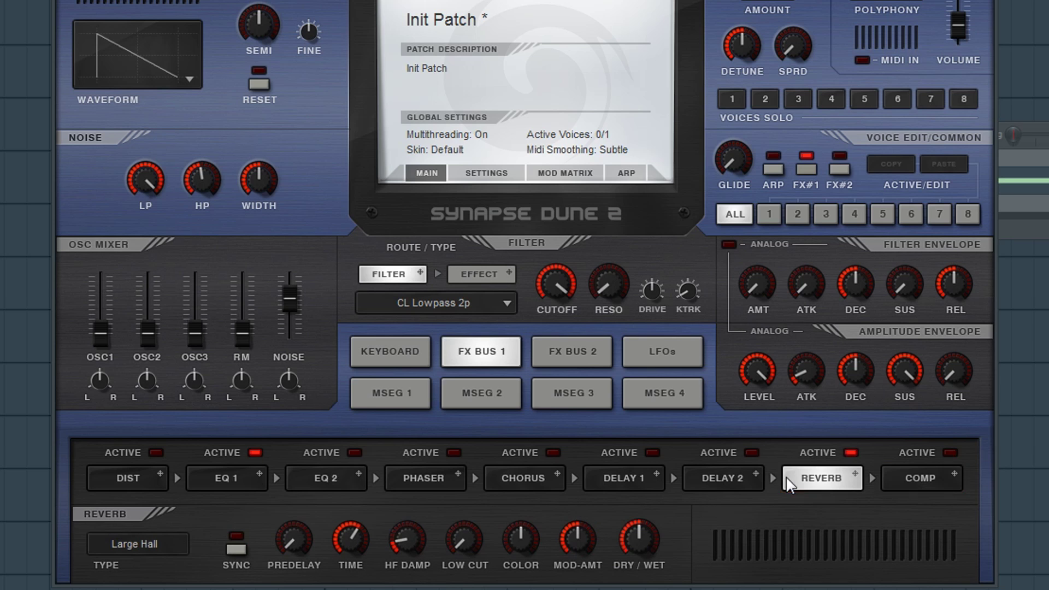
Set the reverb to Big Room, low cut 72%, dry/wet about 9%, and lower master volume
left_click(148, 544)
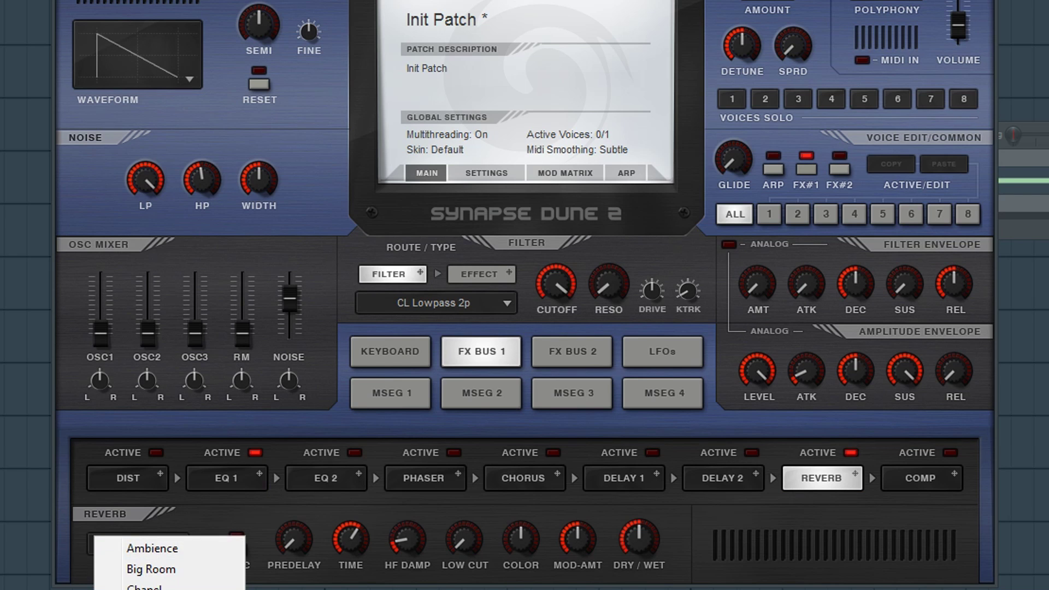
left_click(163, 568)
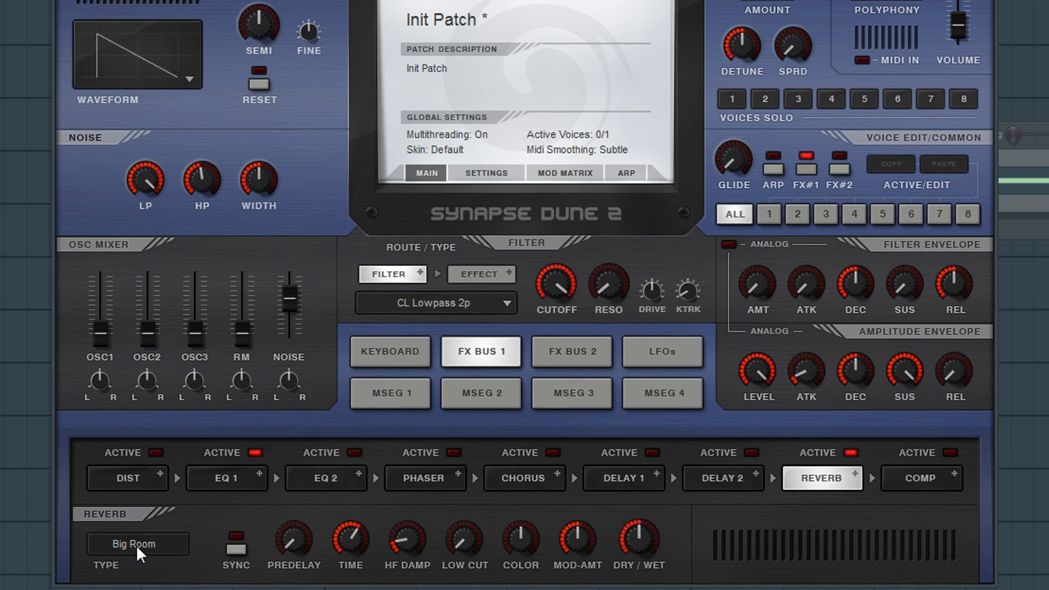
mouse_move(473, 517)
left_mouse_down()
mouse_move(513, 405)
mouse_move(492, 524)
left_mouse_up()
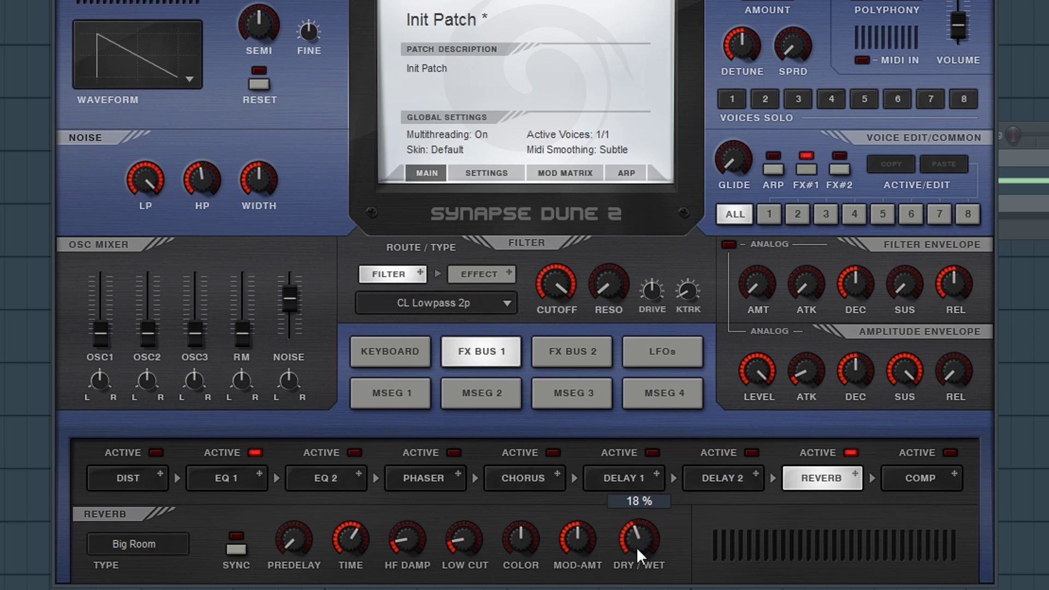
left_click_drag(637, 546, 648, 568)
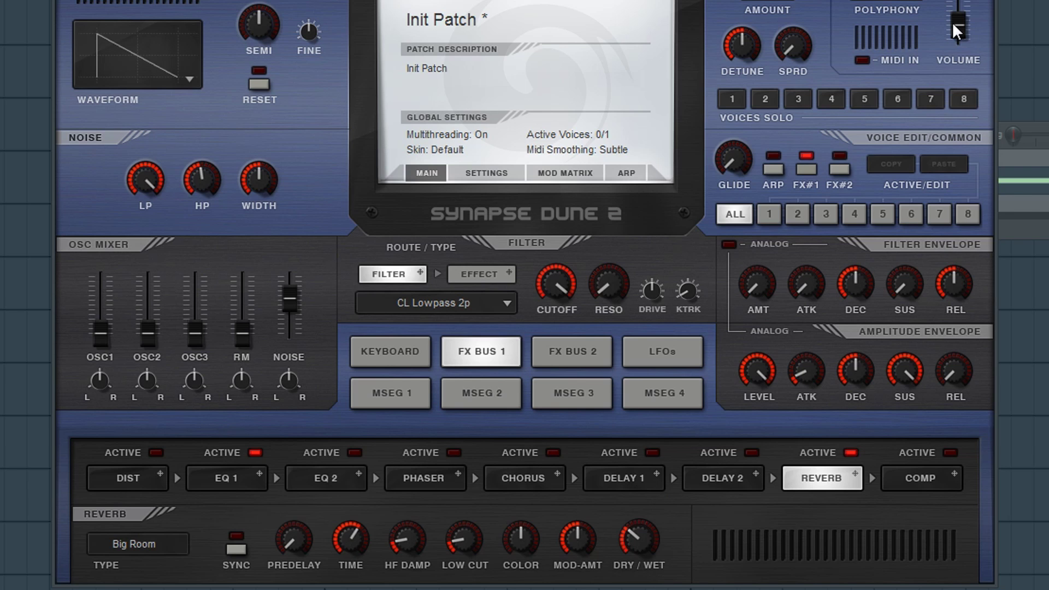
mouse_move(956, 24)
left_mouse_down()
mouse_move(962, 42)
mouse_move(958, 25)
left_mouse_up()
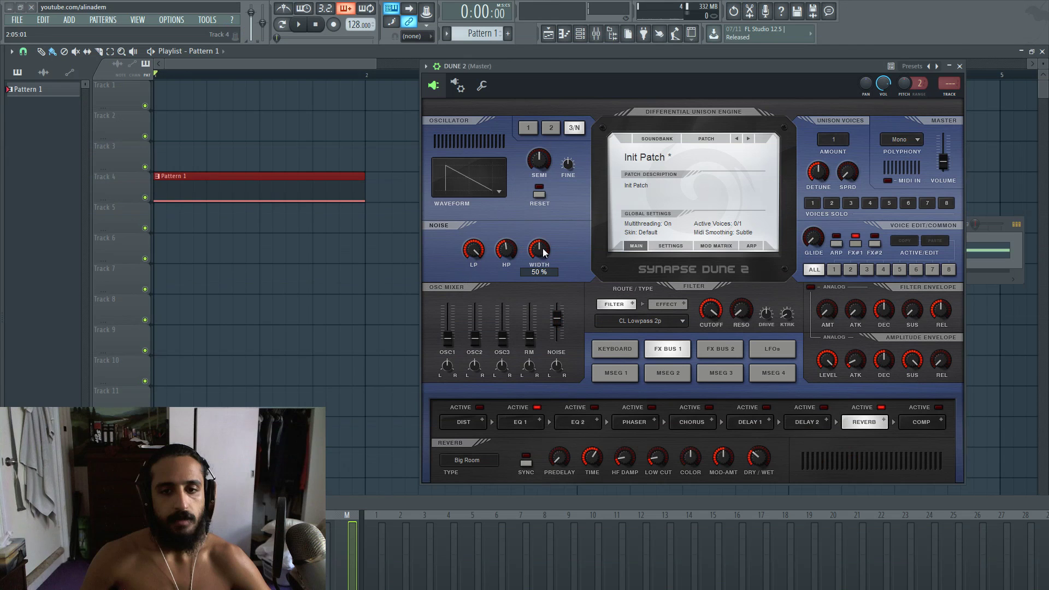
Create a Noise Width automation clip via Last tweaked, put it on Track 3, ramp it upward
left_click_drag(267, 178, 270, 151)
left_click_drag(546, 234, 548, 288)
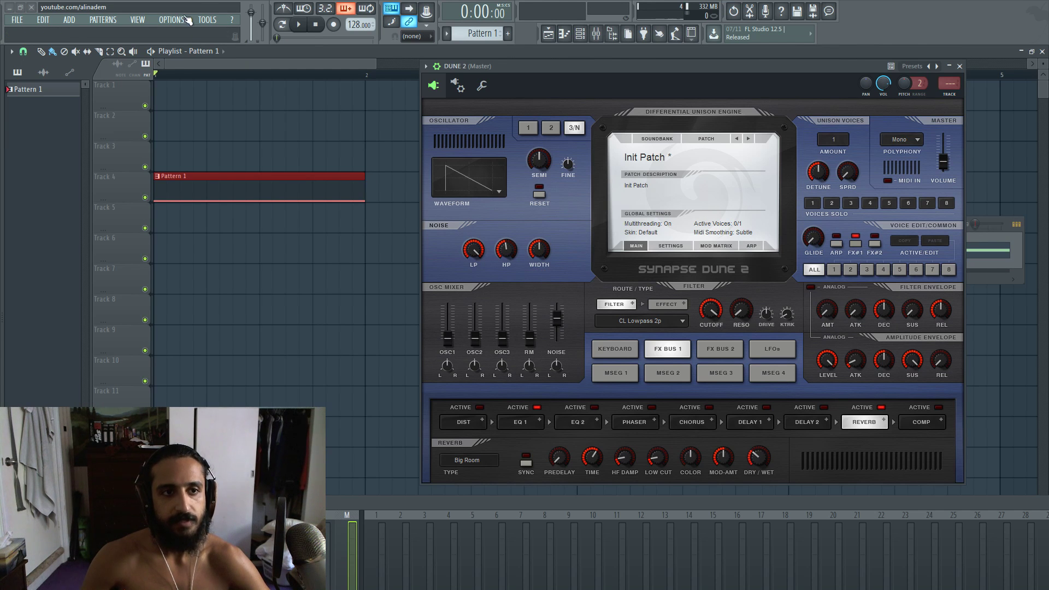
left_click(211, 22)
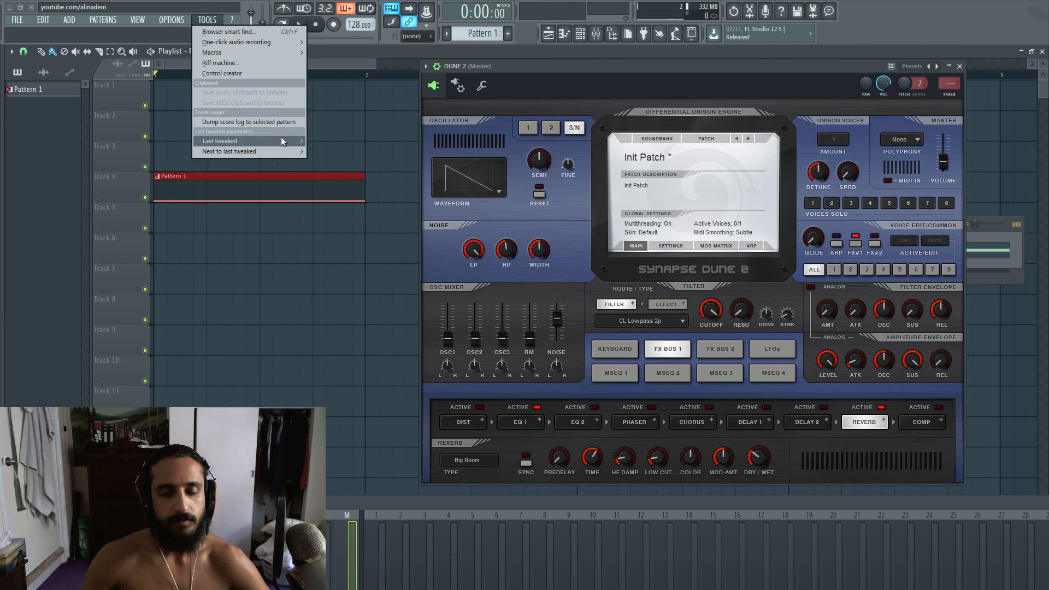
mouse_move(284, 141)
left_click(344, 210)
left_click_drag(257, 83, 251, 159)
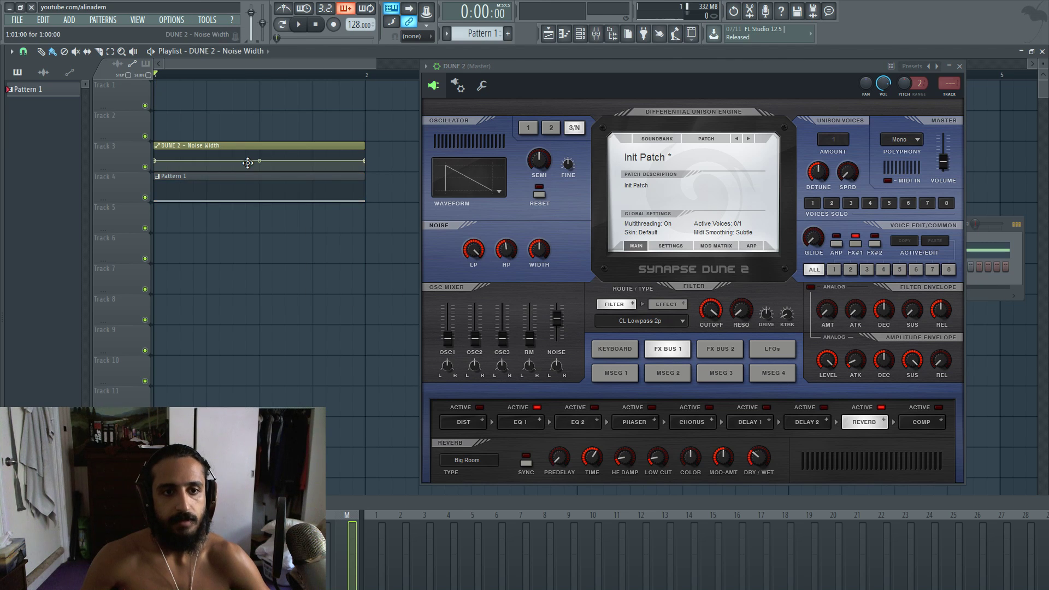
left_click_drag(367, 160, 418, 177)
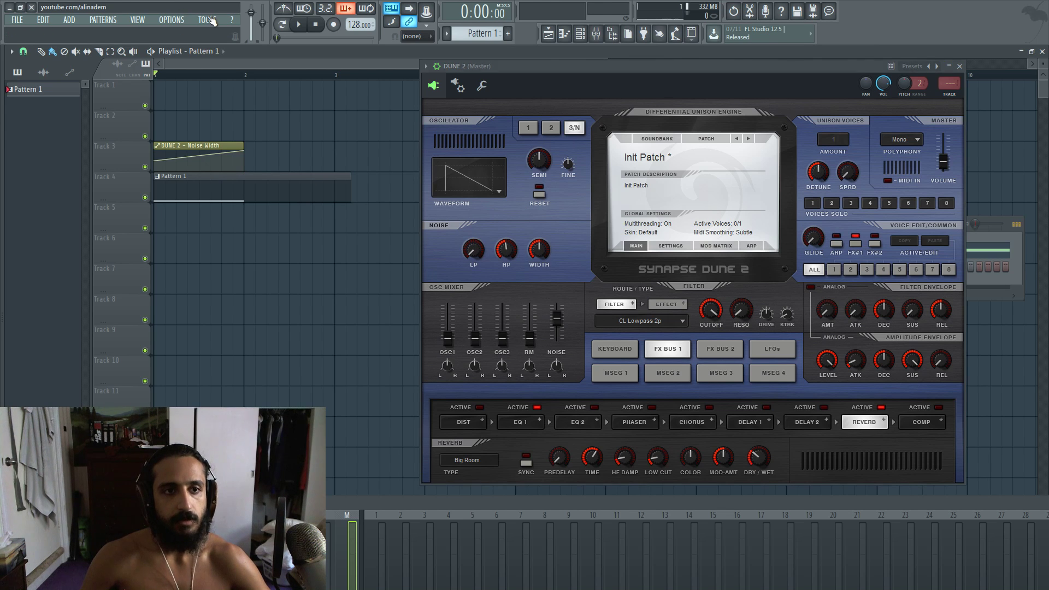
Create a Noise LP automation clip on Track 2 with its first point raised to the top
left_click(207, 19)
mouse_move(246, 141)
left_click(347, 204)
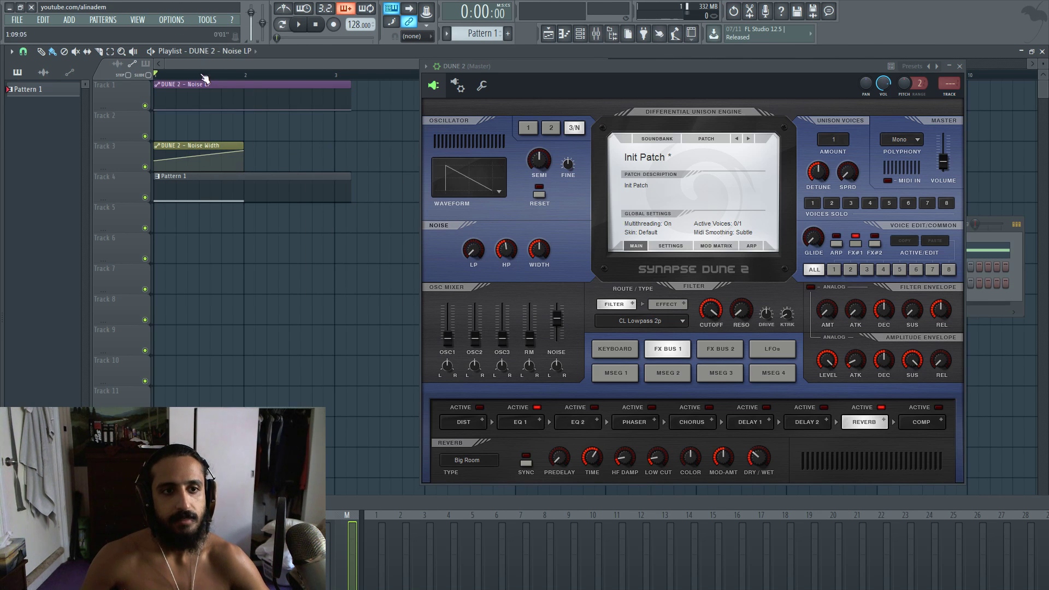
left_click_drag(205, 82, 203, 113)
left_click_drag(157, 139, 245, 119)
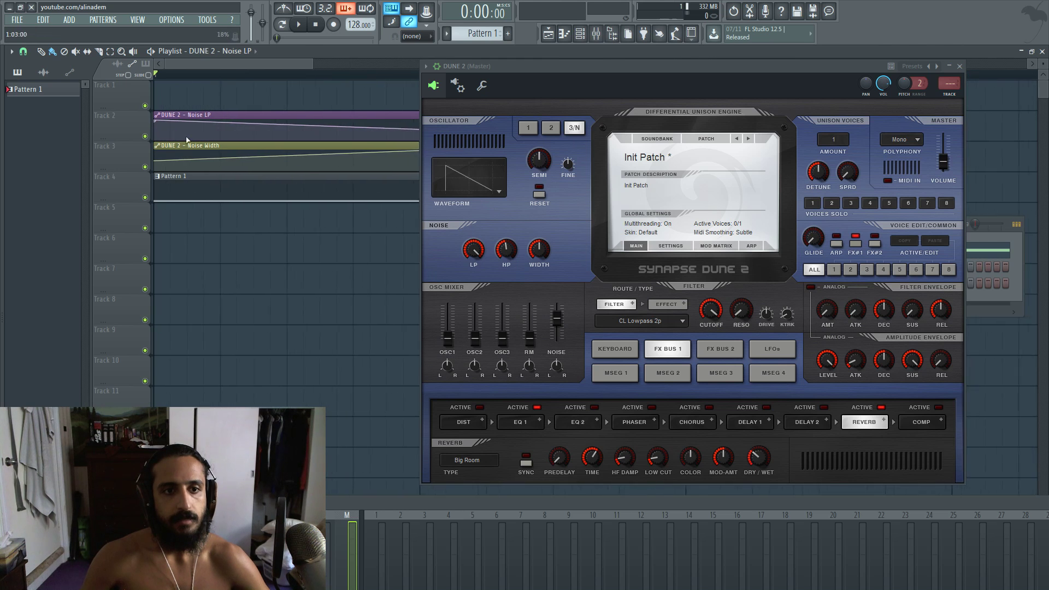
Audition the automation with playback, then add and delete points on the Noise LP curve
scroll(273, 109, "up", 2, "ctrl")
scroll(257, 159, "down", 4, "ctrl")
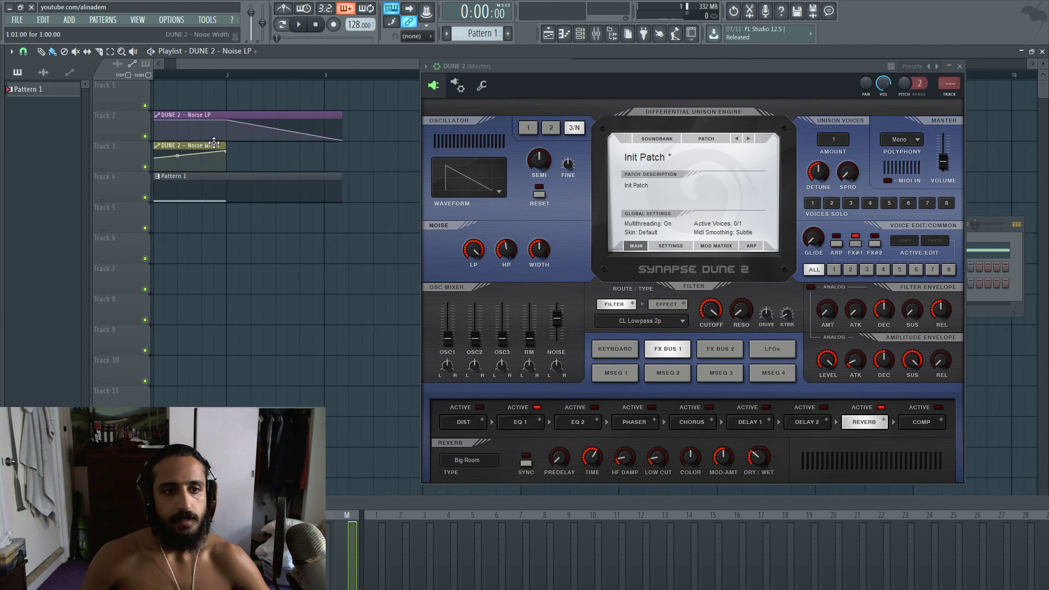
scroll(158, 144, "up", 3, "ctrl")
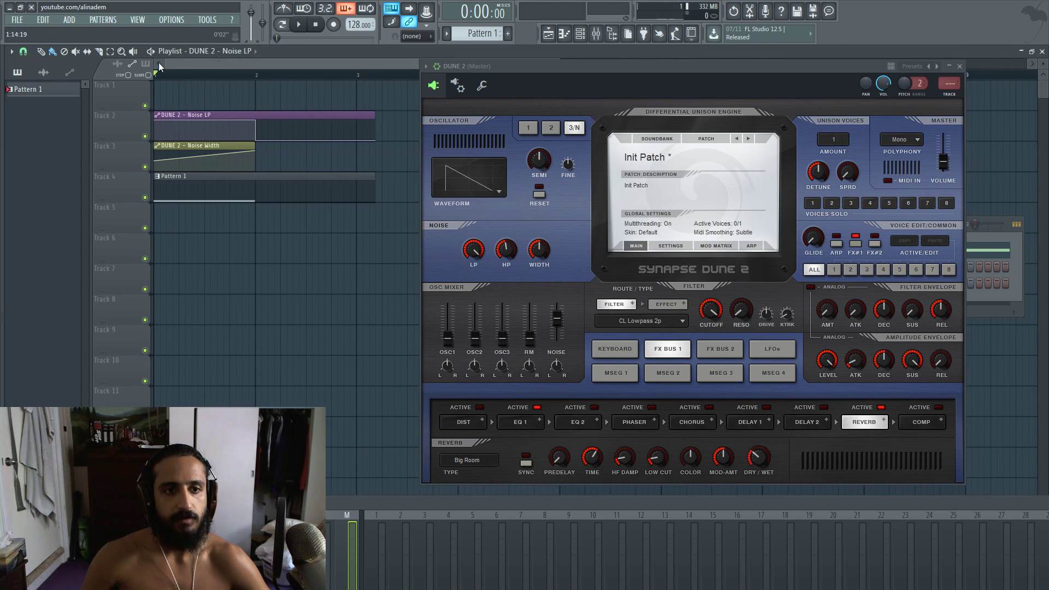
key("space")
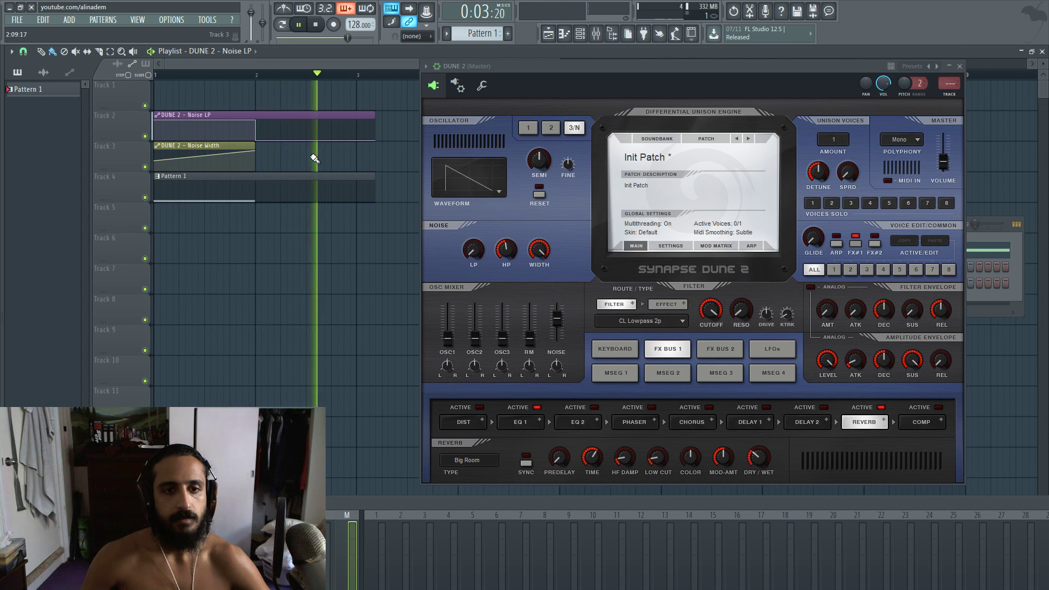
key("space")
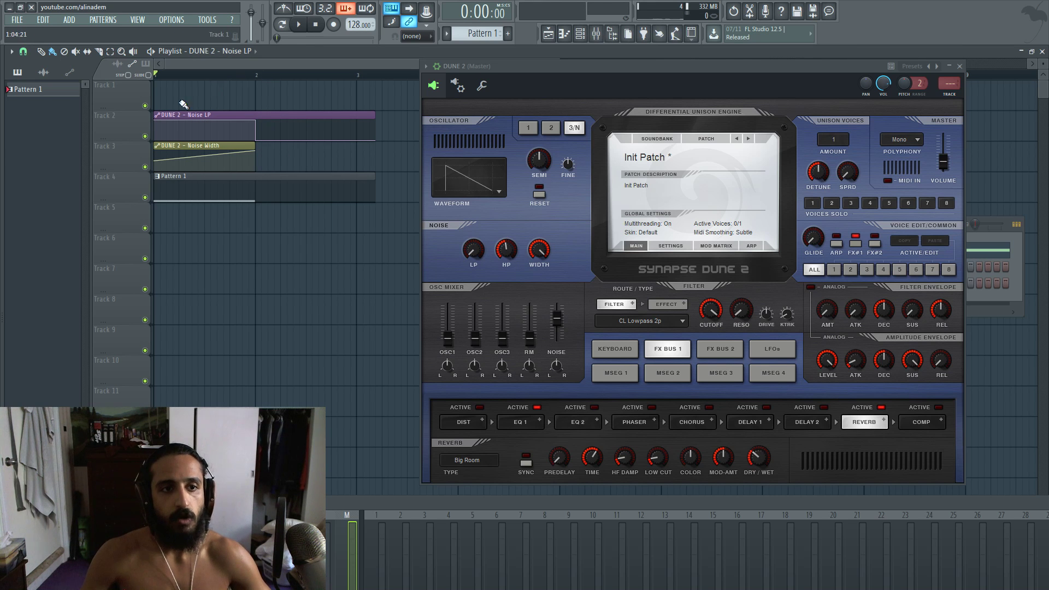
scroll(219, 75, "up", 3)
right_click(217, 132)
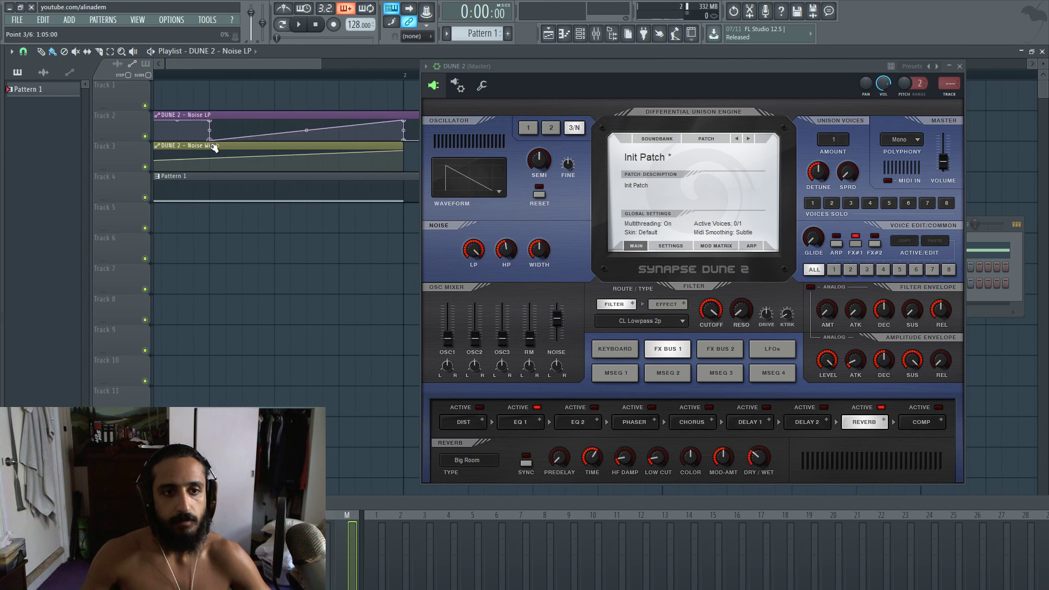
scroll(215, 137, "down", 2)
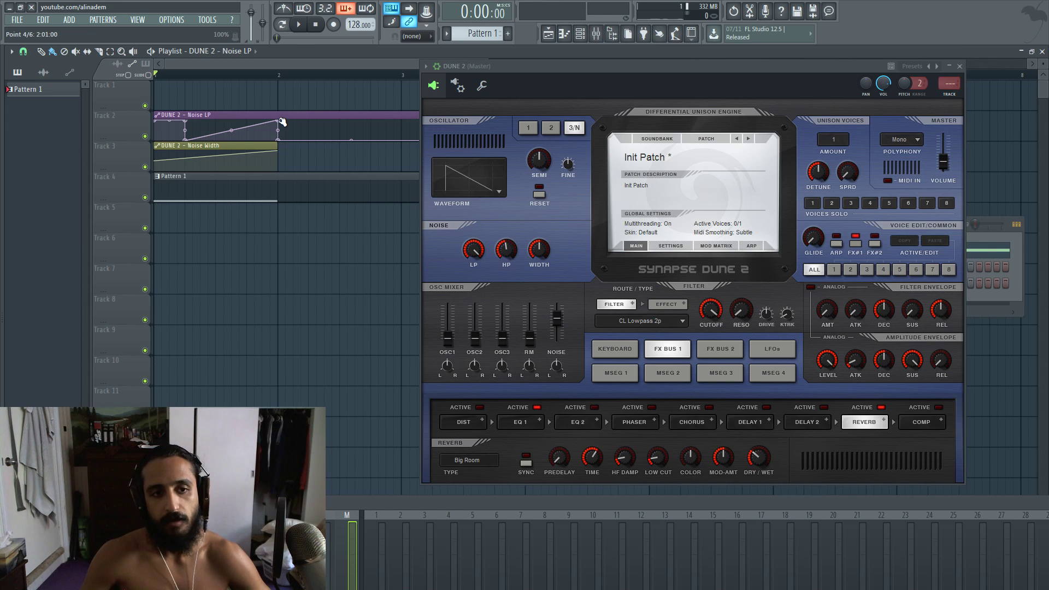
right_click(282, 121)
left_click(292, 134)
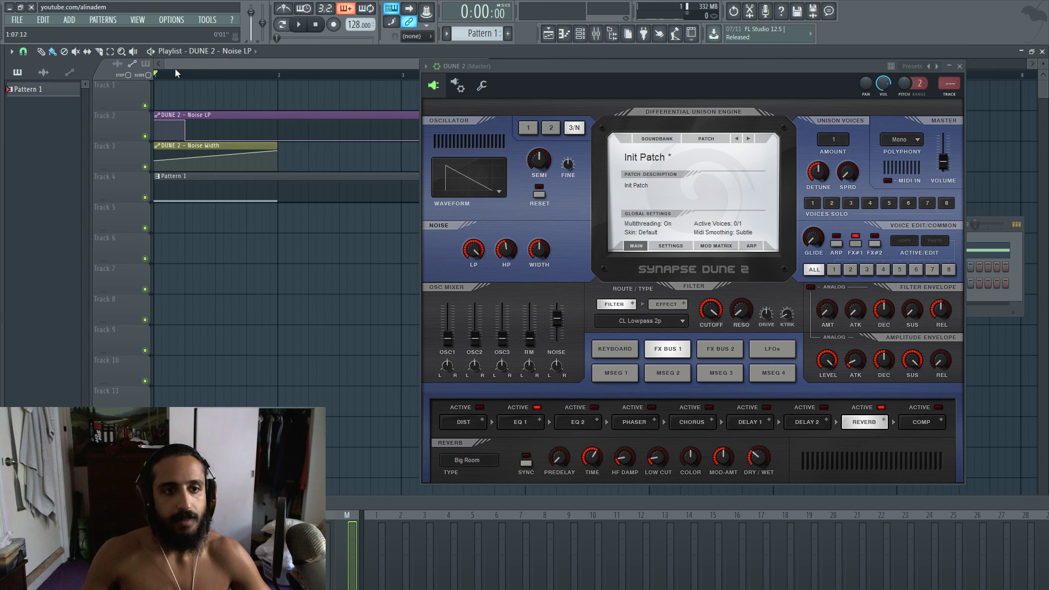
Stretch the Noise Width clip and make it a straight ramp ending at bar 5
left_click_drag(189, 159, 192, 141)
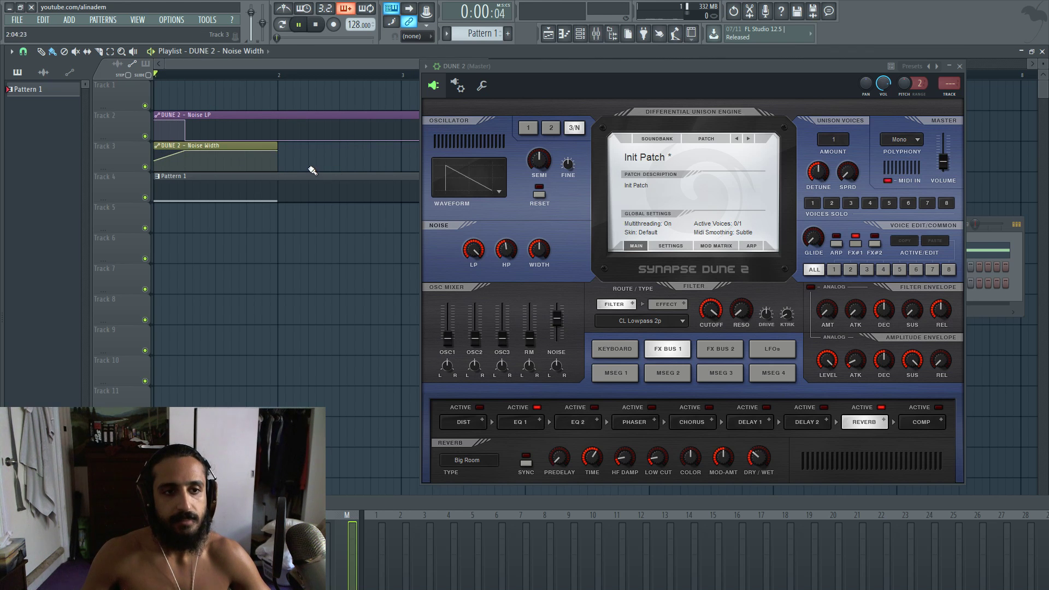
key("space")
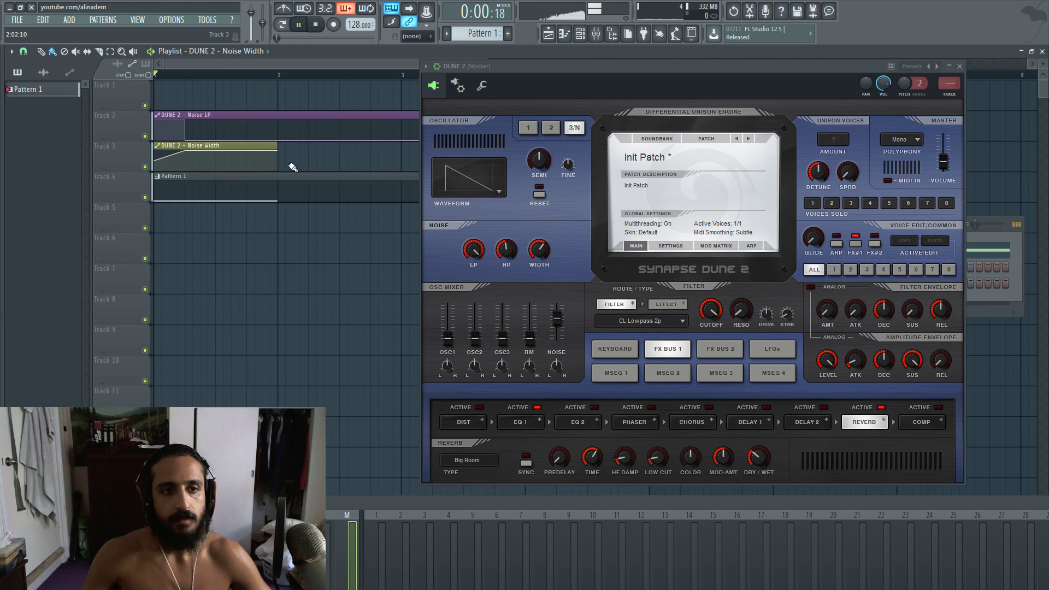
key("space")
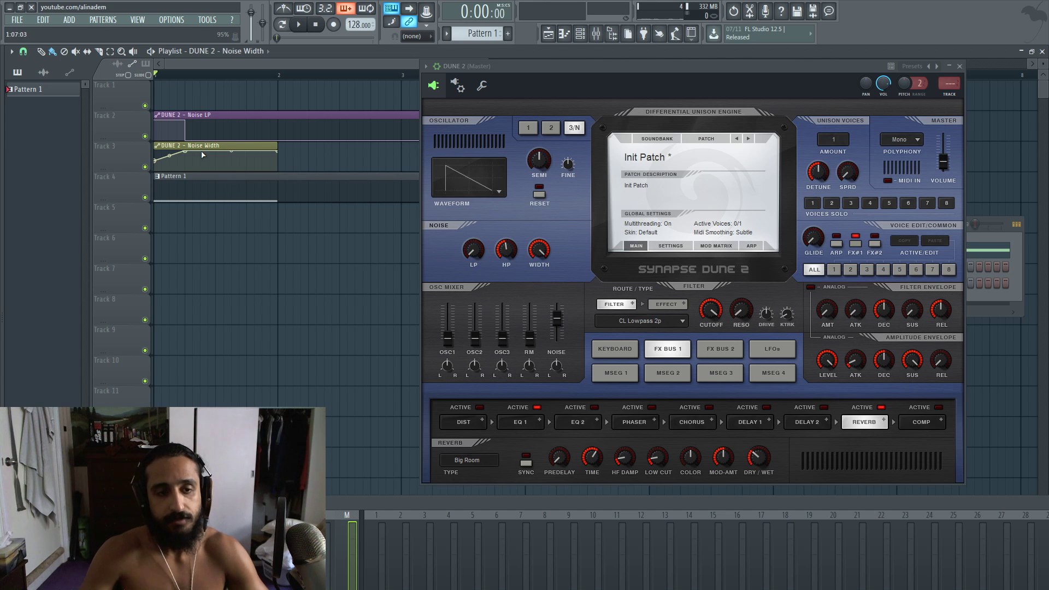
scroll(203, 156, "down", 2)
left_click_drag(470, 79, 523, 153)
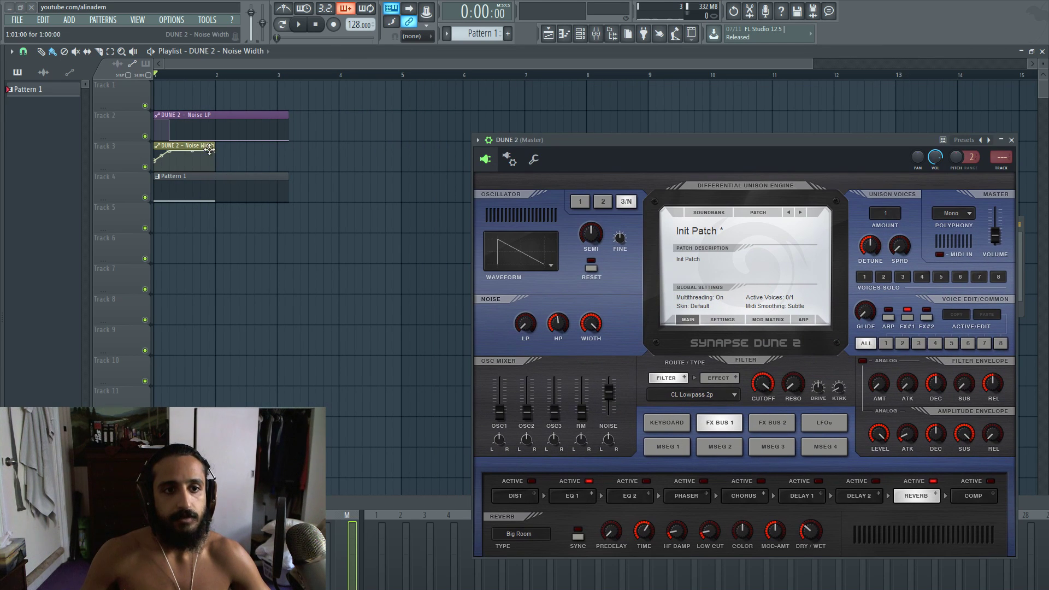
left_click_drag(214, 156, 354, 155)
right_click(170, 153)
left_click(192, 167)
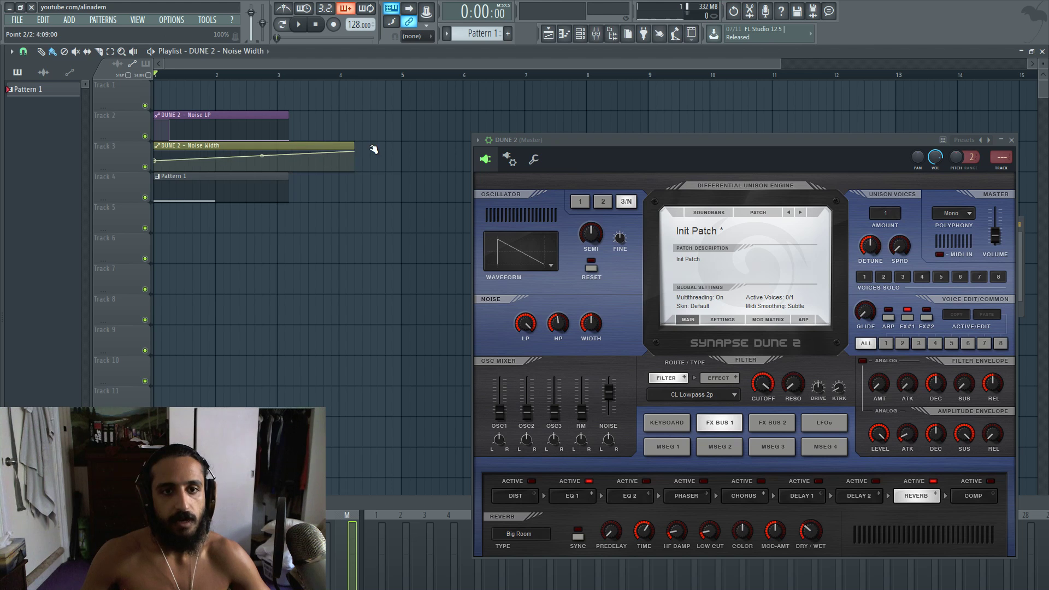
left_click_drag(351, 149, 431, 149)
left_click_drag(363, 153, 403, 150)
Stretch the Noise LP clip, delete two extra points, and make it rise to bar 5
left_click_drag(288, 131, 481, 131)
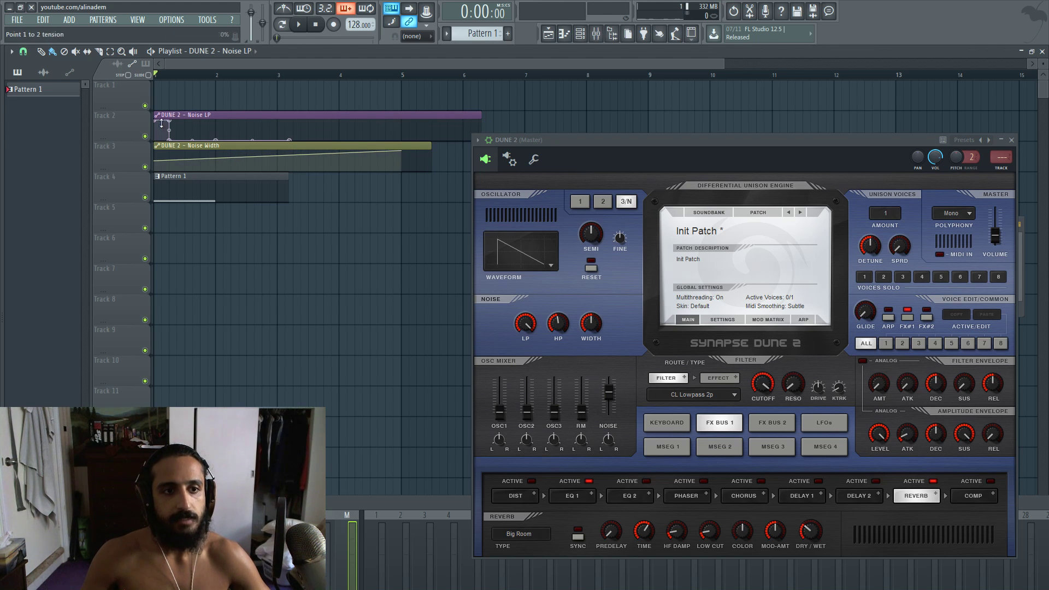
right_click(171, 123)
left_click(191, 135)
right_click(169, 139)
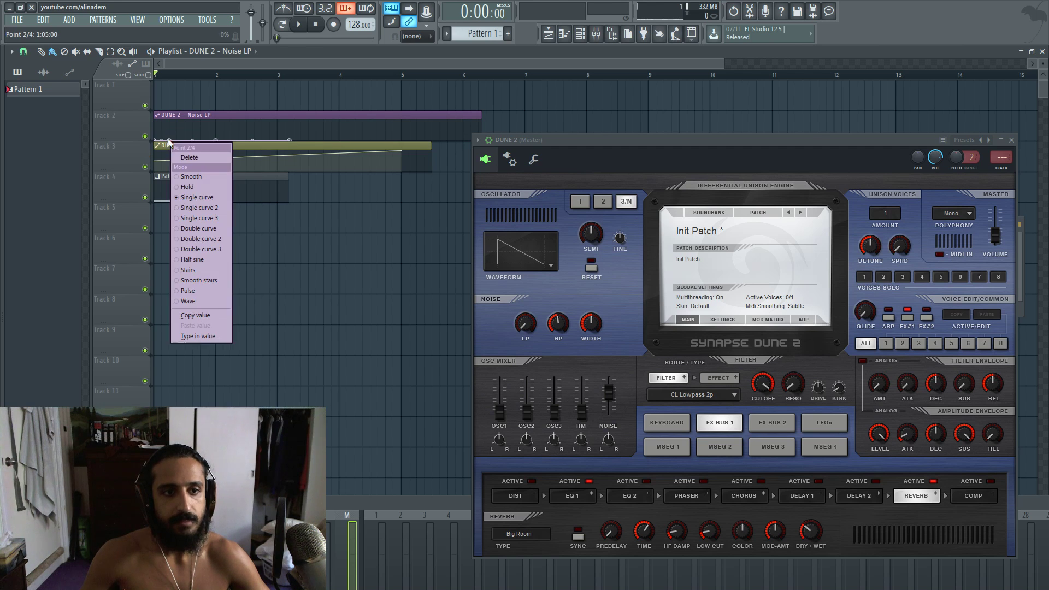
left_click(186, 151)
left_click_drag(295, 138, 397, 119)
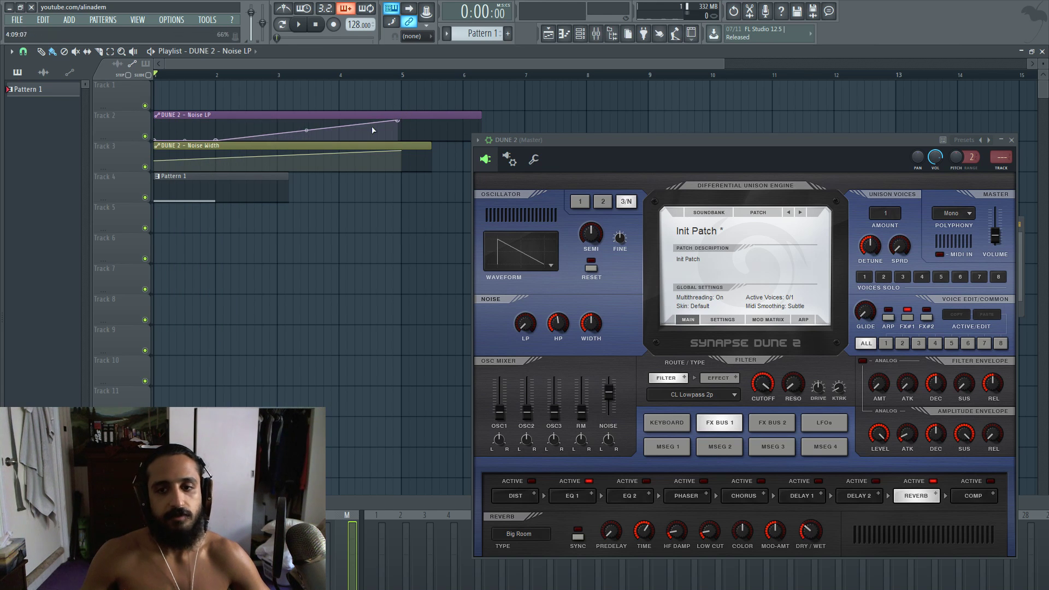
Show Dune 2's modulation matrix page and inspect the Noise Width clip's options
left_click(767, 320)
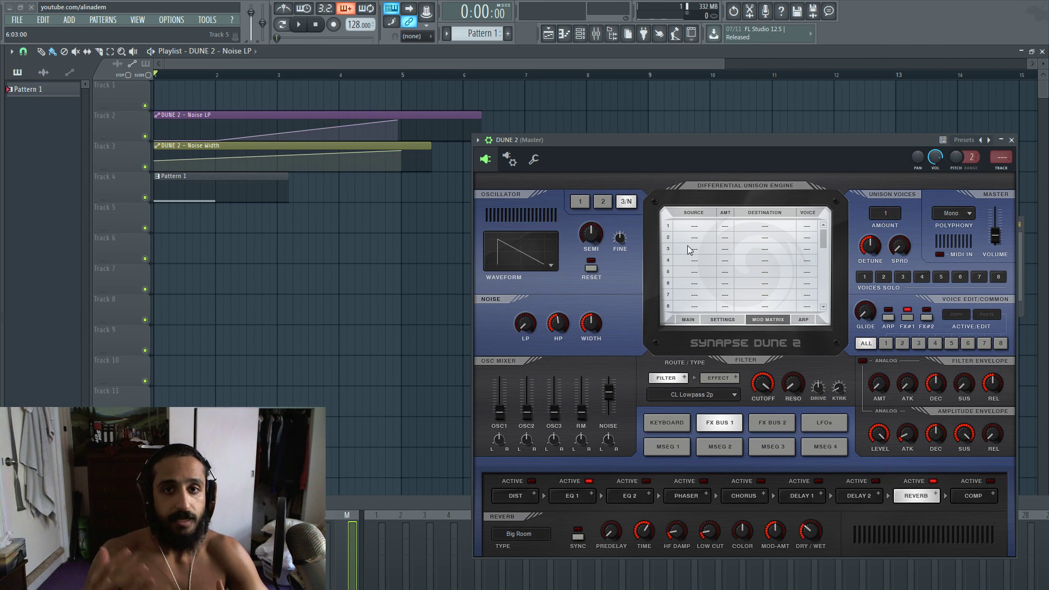
left_click(218, 143)
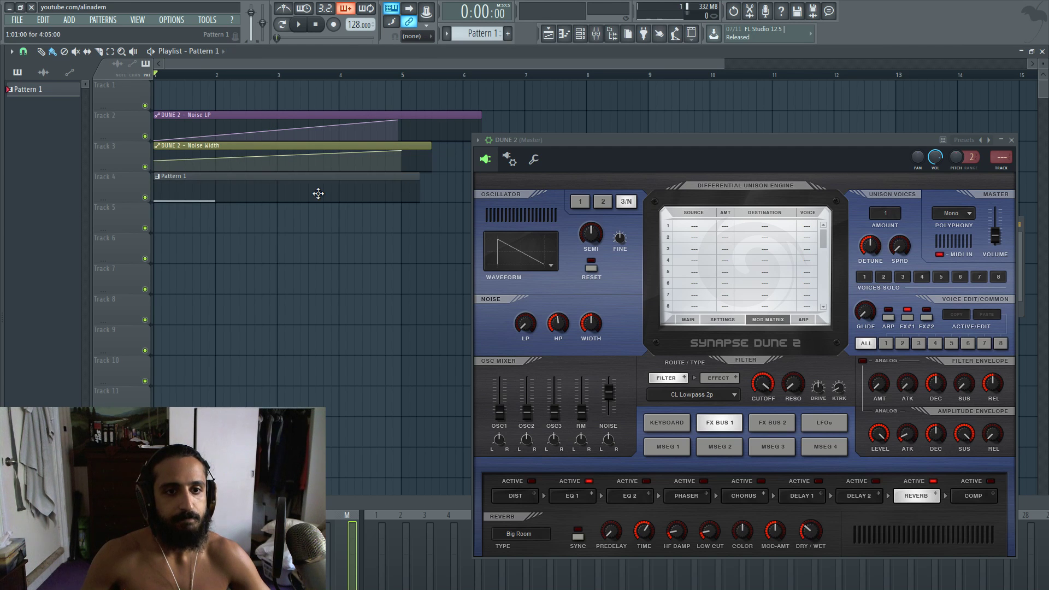
Stretch the Dune 2 C5 note in Pattern 1 to bar 5, then play the playlist riser
double_click(281, 187)
left_click_drag(248, 242, 327, 222)
key("space")
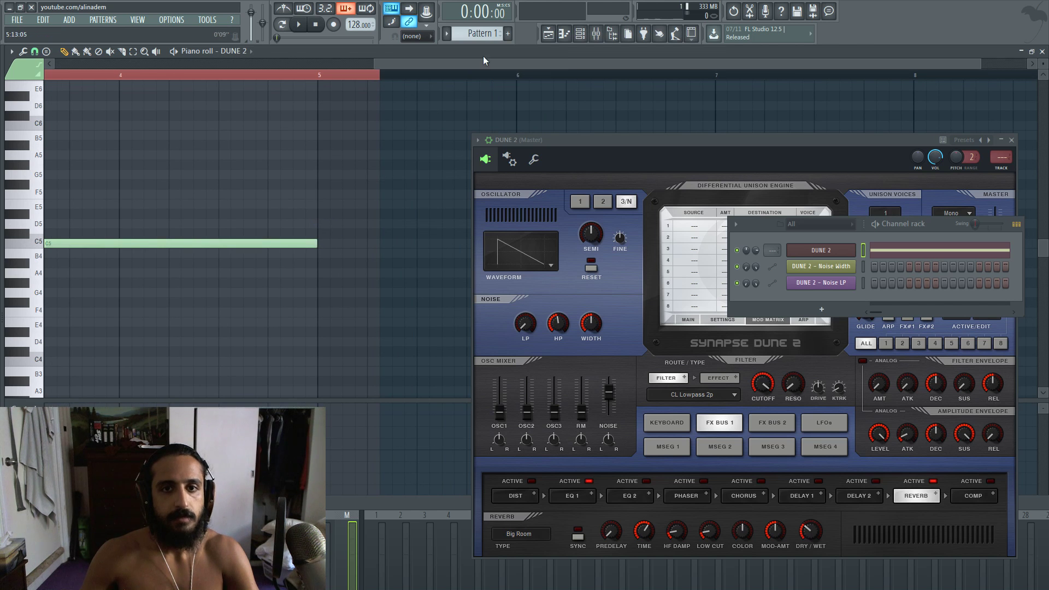
key("F5")
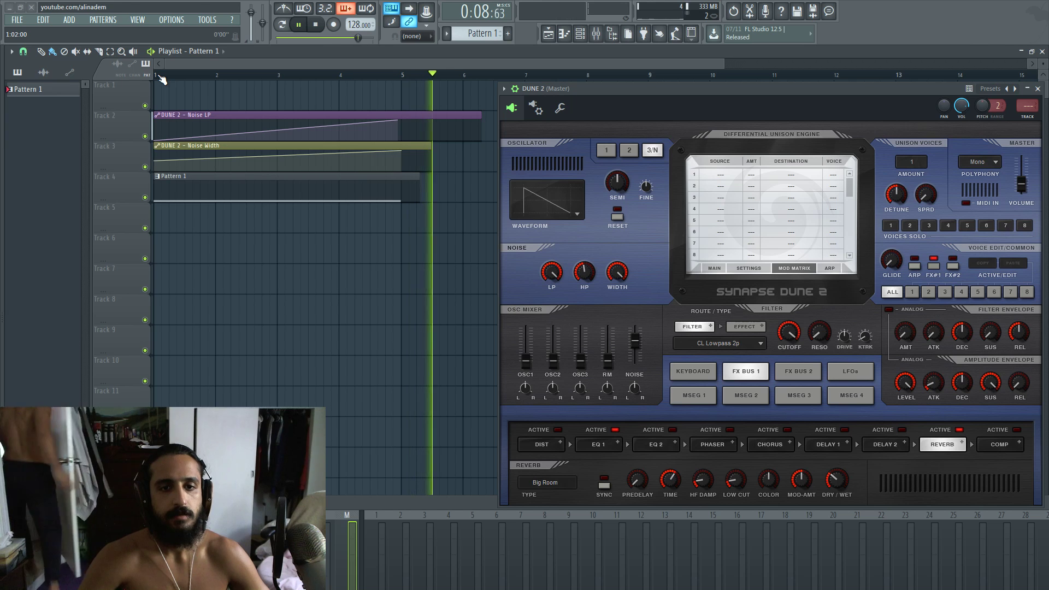
Stop the riser playback so the playlist returns to the arrangement's start
key("space")
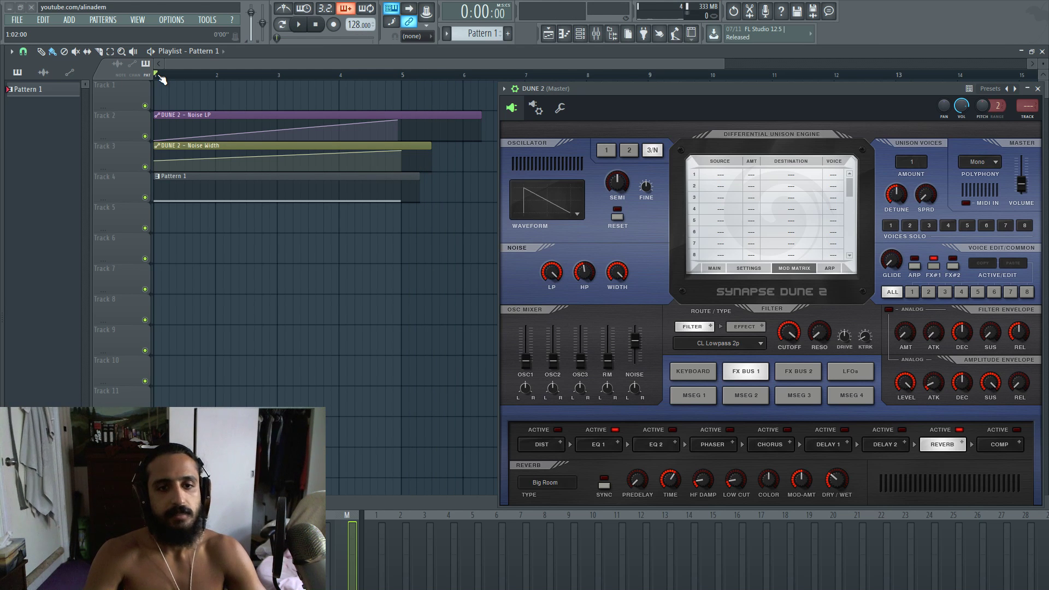